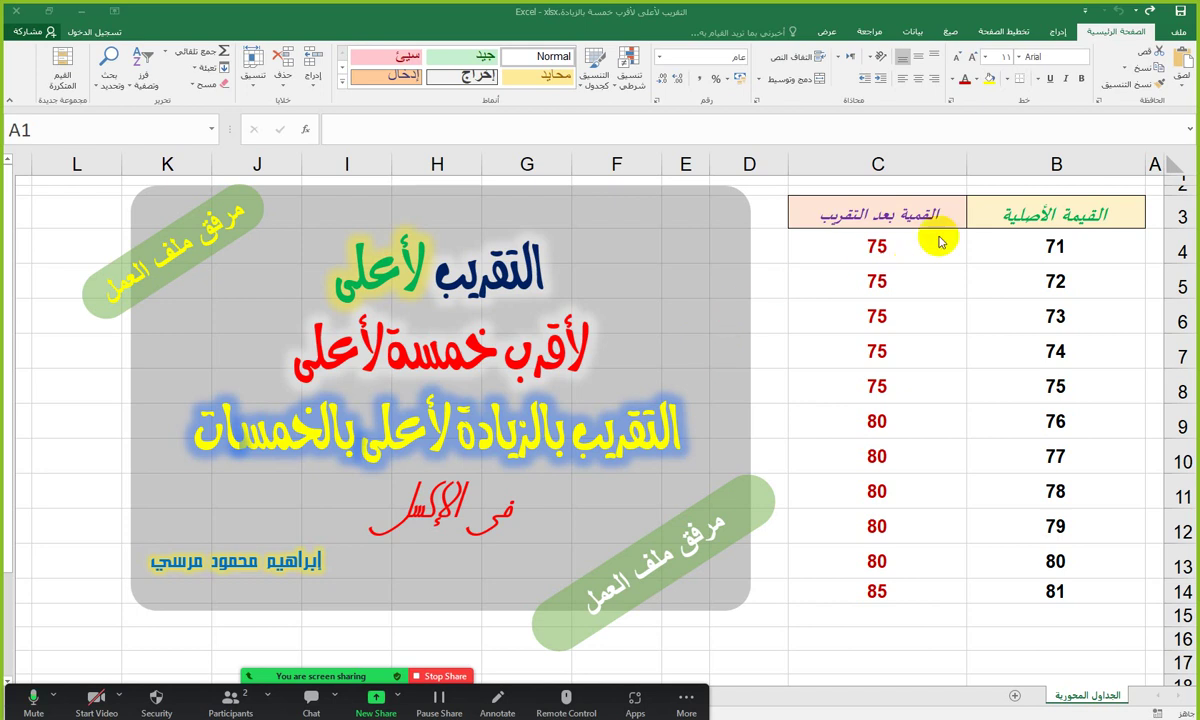
Enter 171, 172 and 173 in cells B4 to B6 and extend the series from B5:B6 down to B14
left_click(1045, 247)
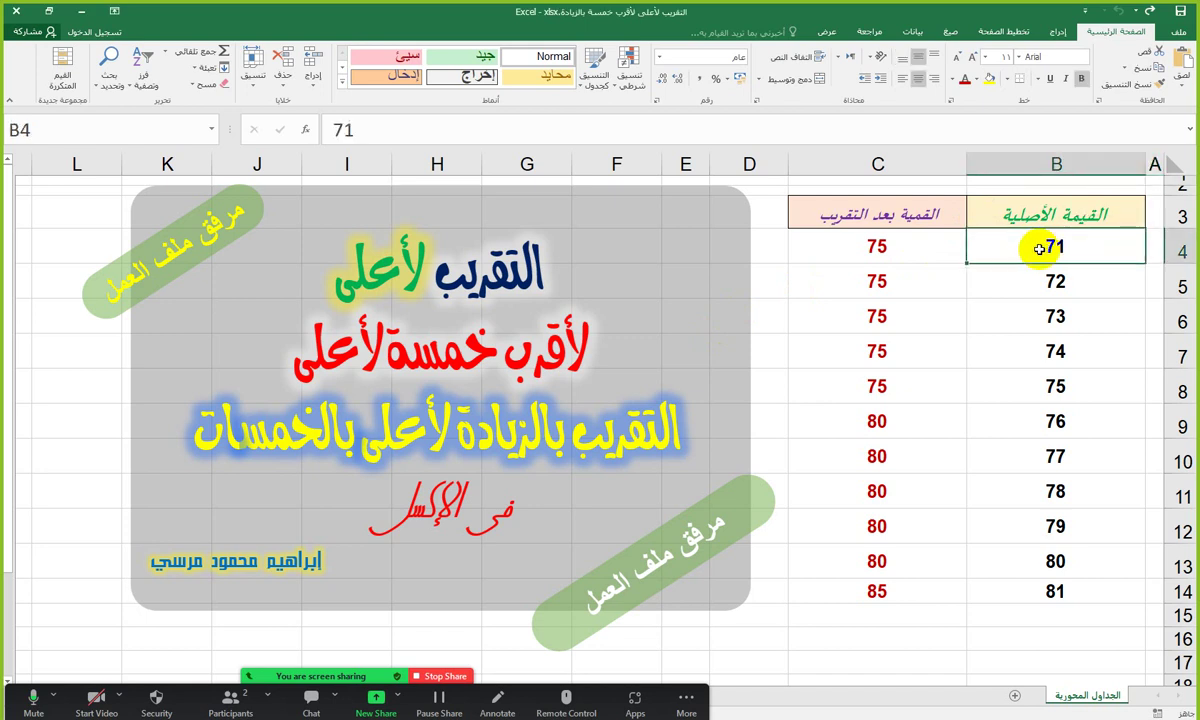
type("171")
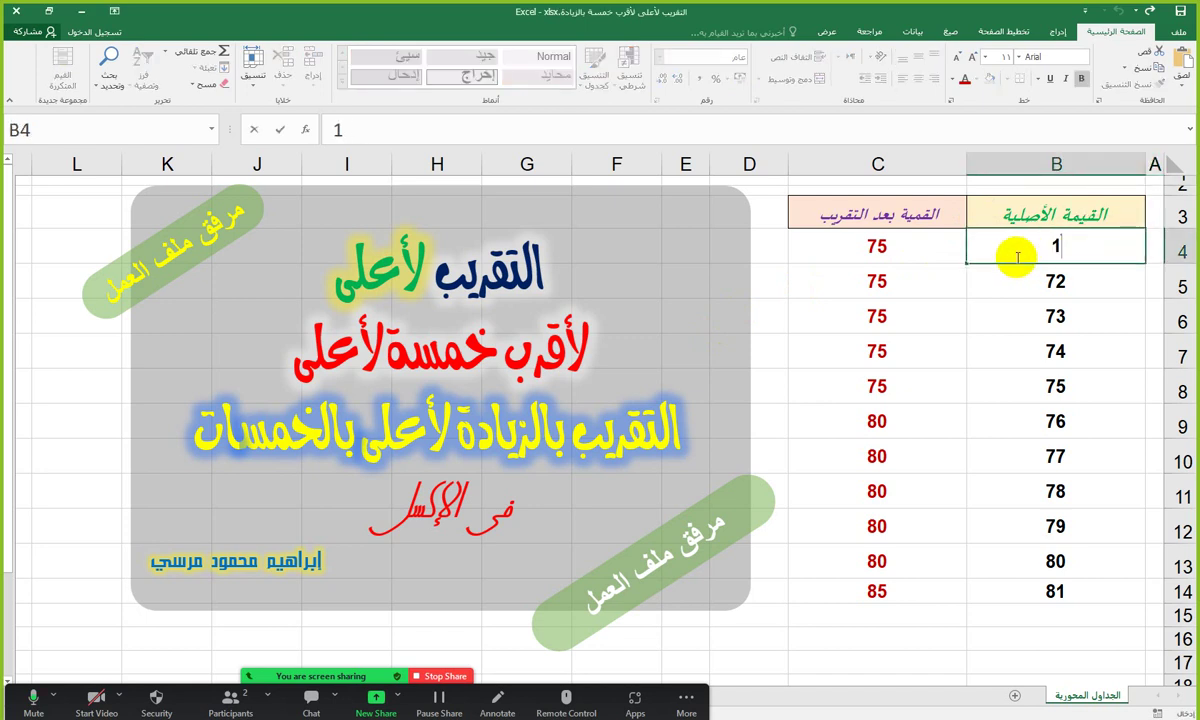
key("Return")
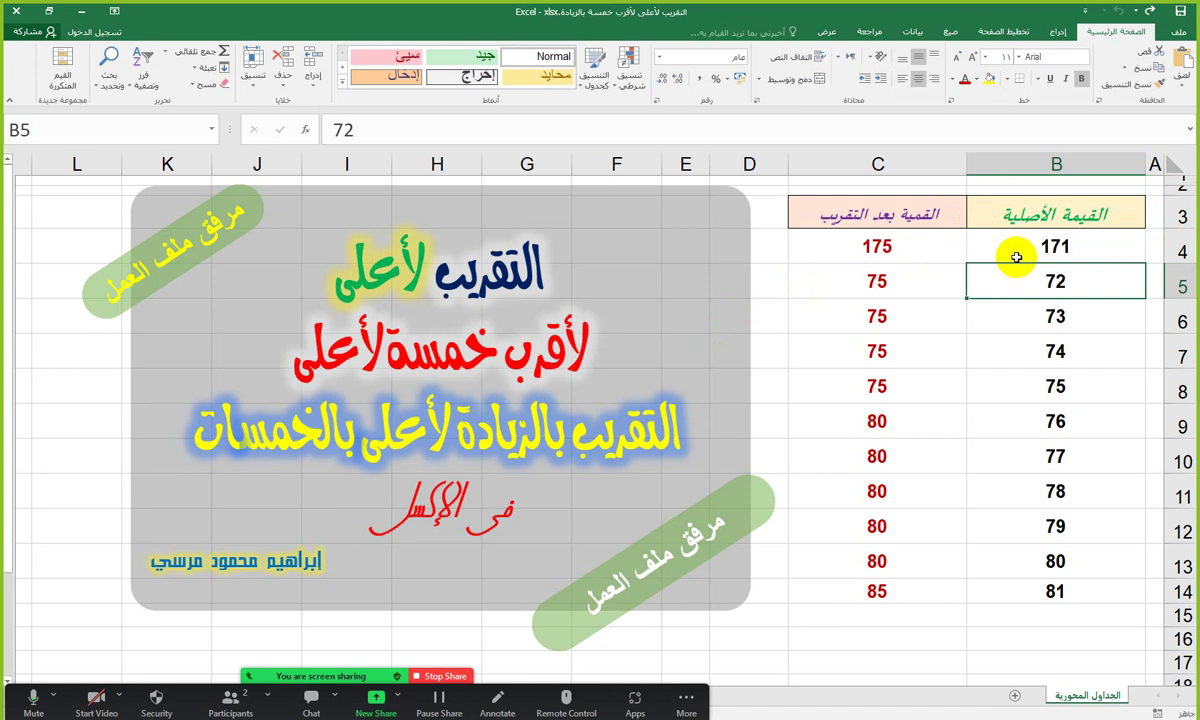
type("172")
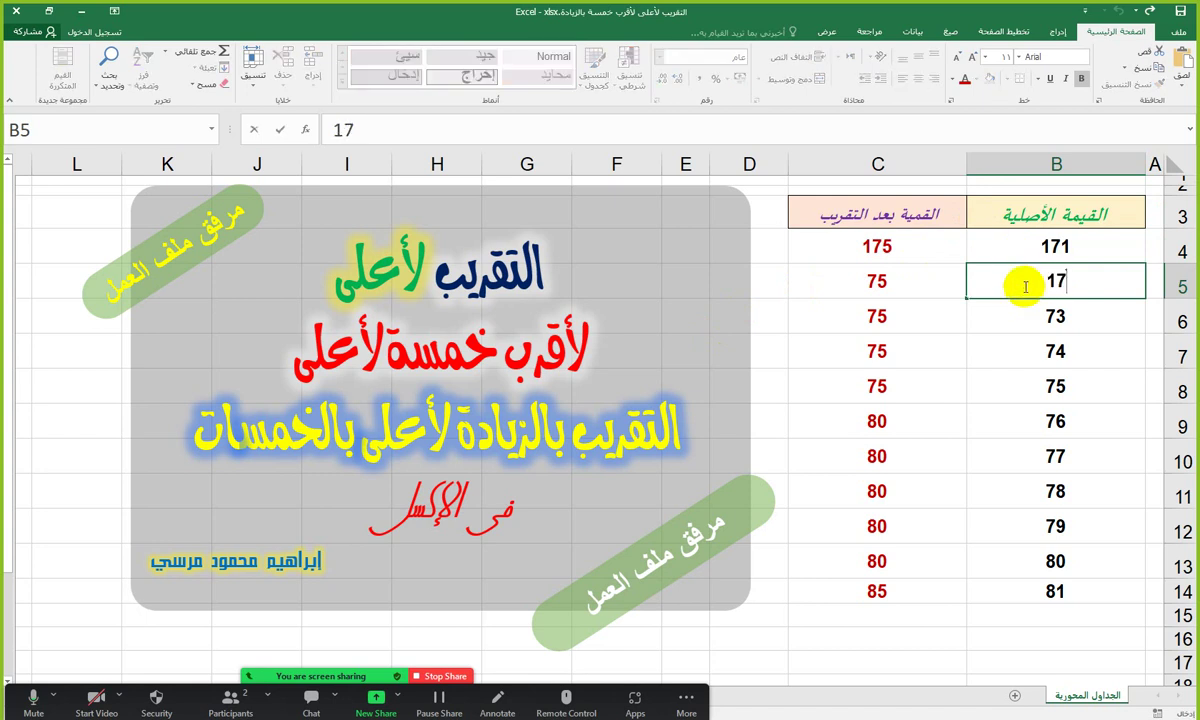
key("Return")
type("173")
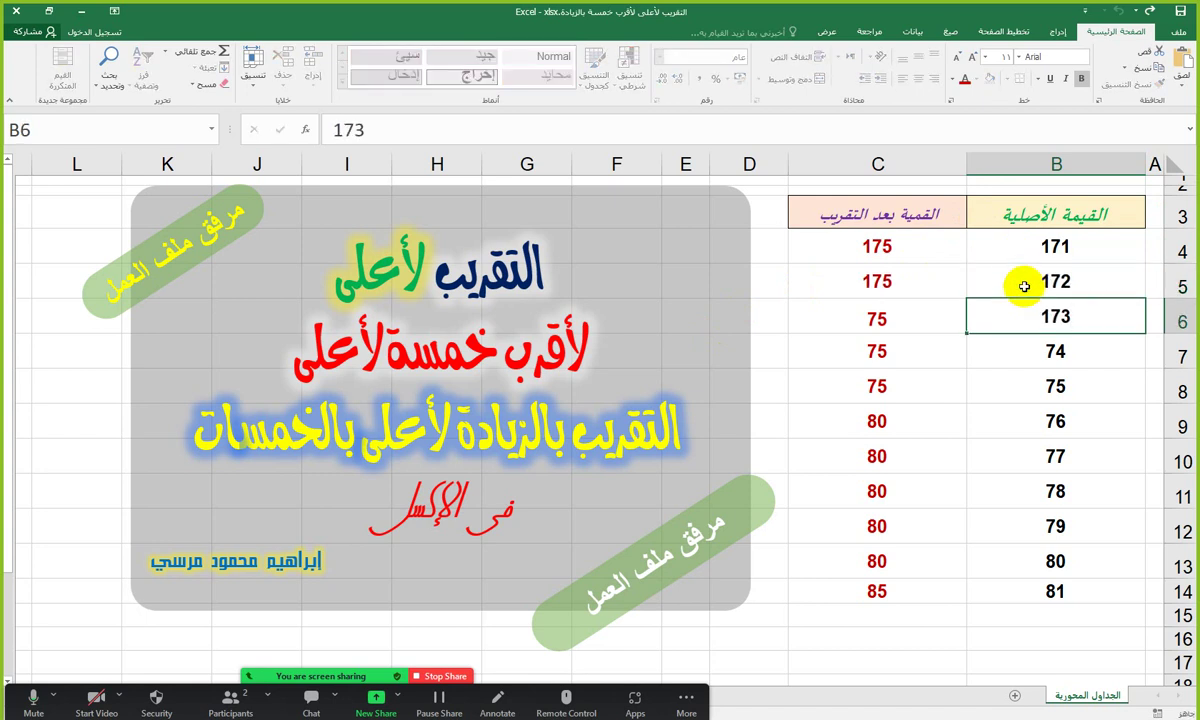
key("Return")
left_click_drag(1024, 287, 1024, 309)
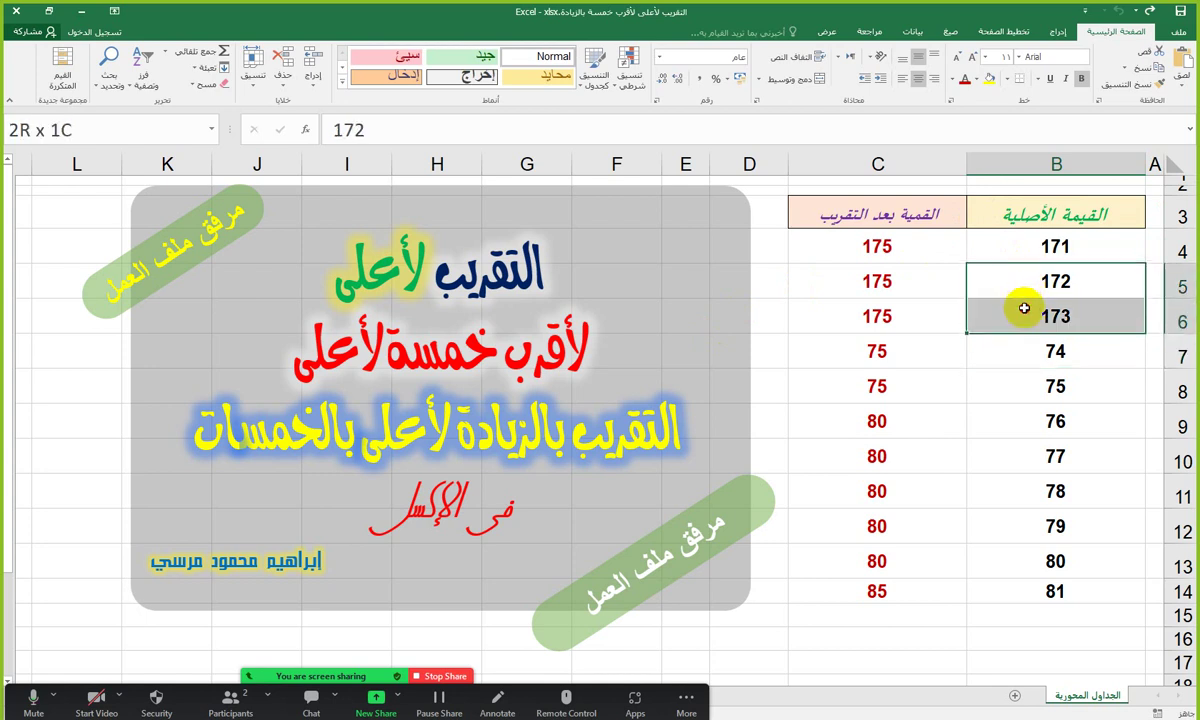
double_click(964, 333)
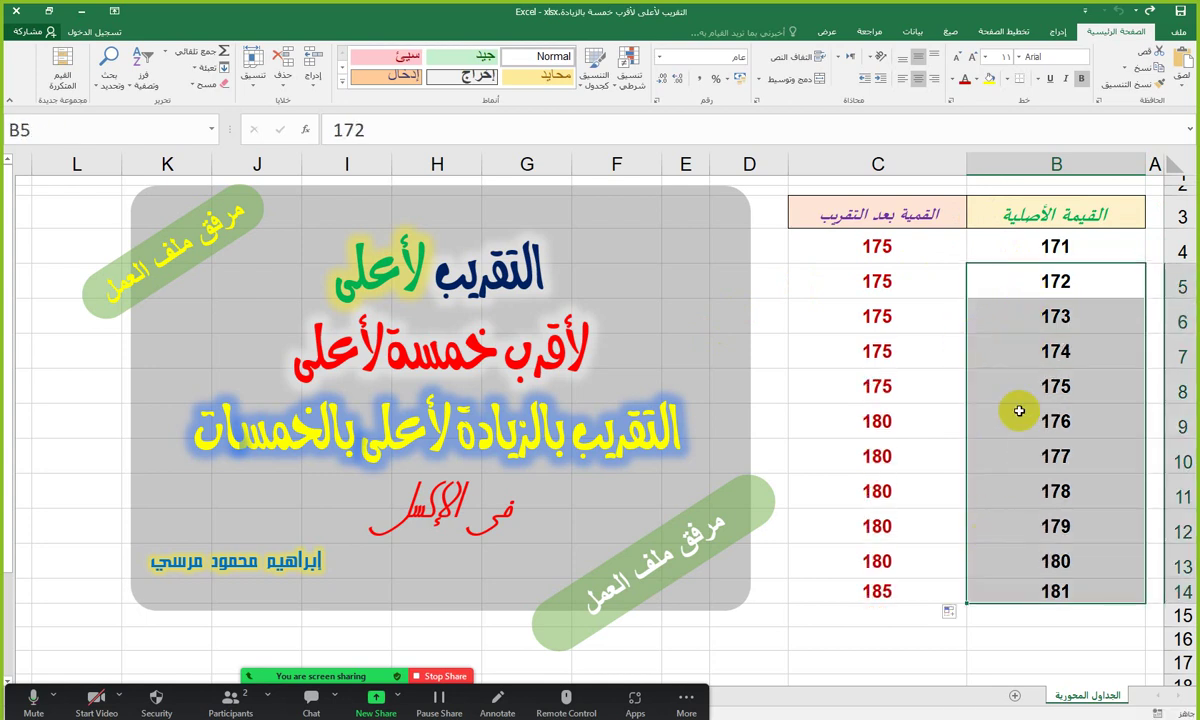
Compare each original value in column B with its rounded value in column C, from row 4 to row 14
left_click(1110, 246)
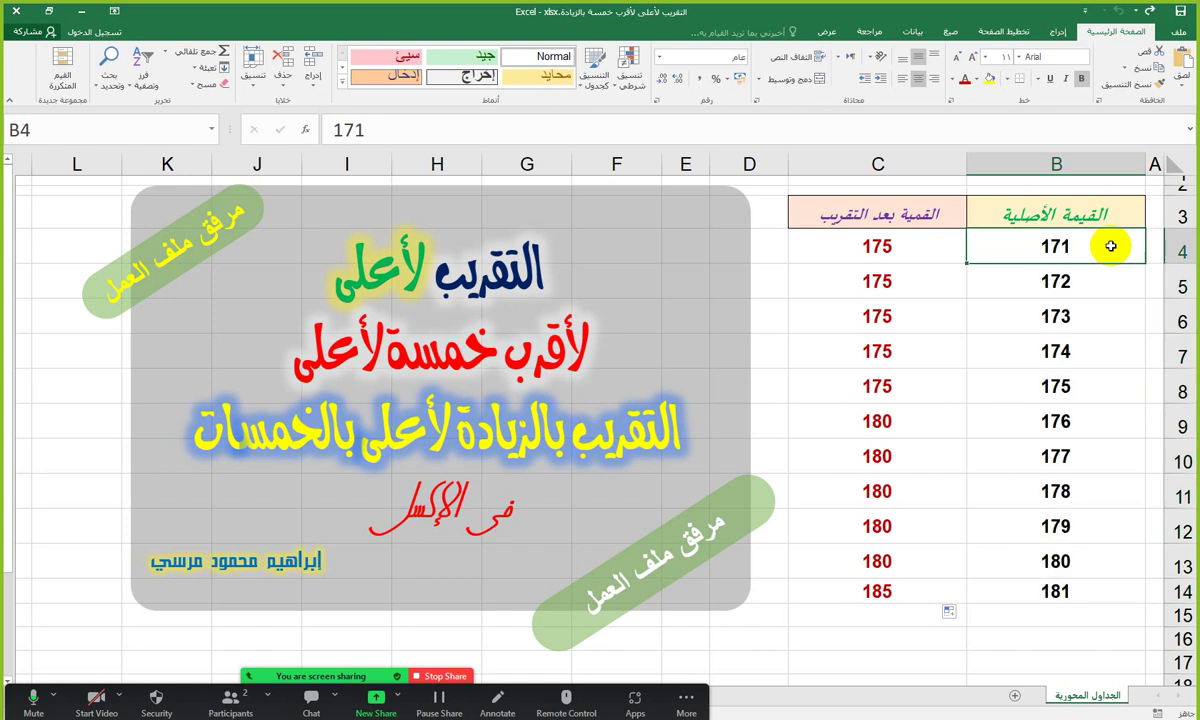
left_click_drag(1110, 246, 814, 241)
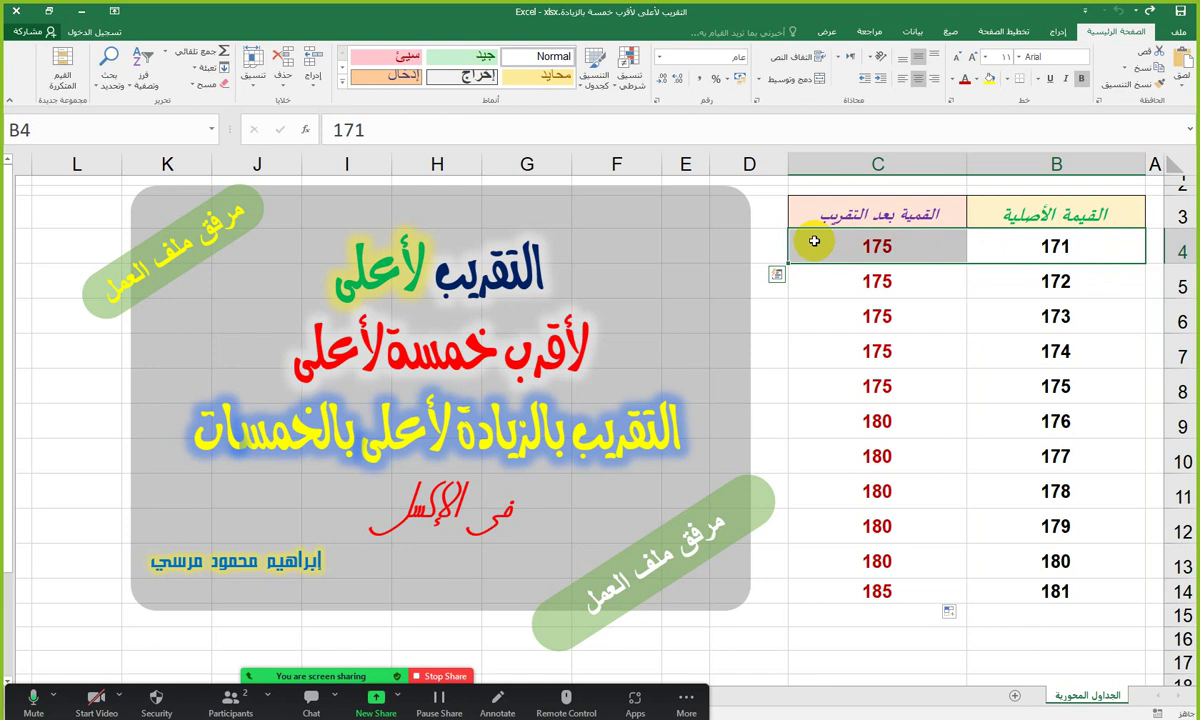
left_click_drag(1010, 276, 878, 284)
left_click_drag(1036, 318, 863, 313)
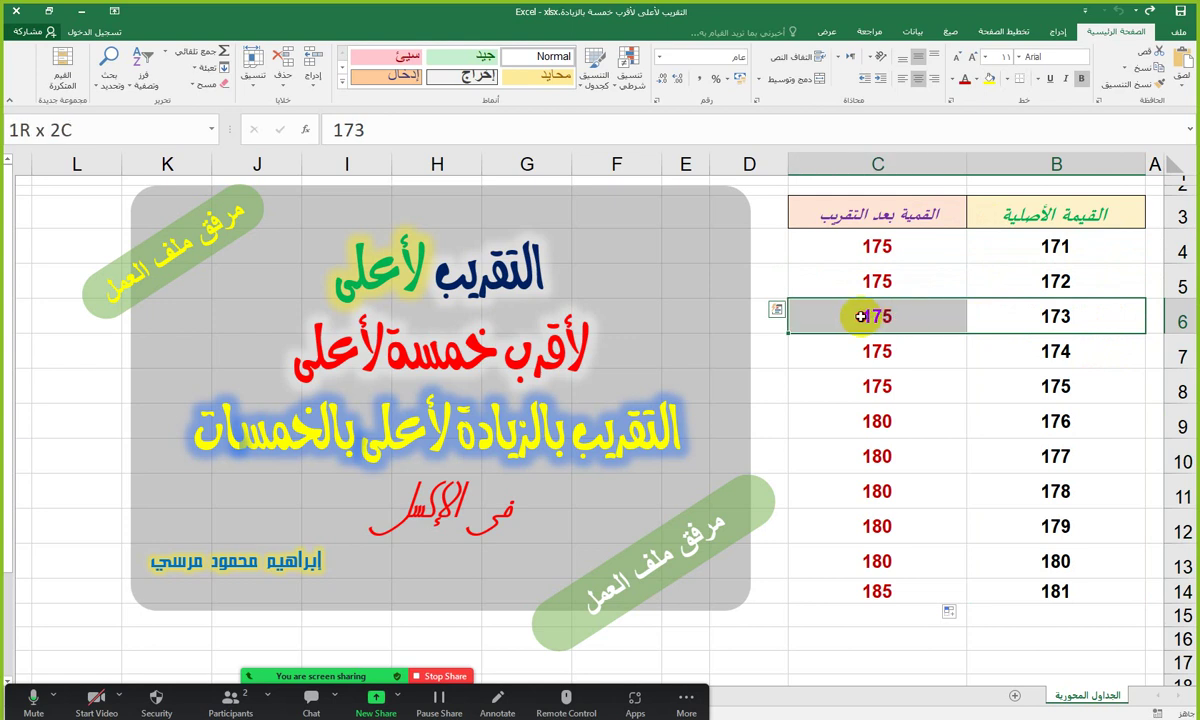
left_click_drag(1081, 349, 844, 351)
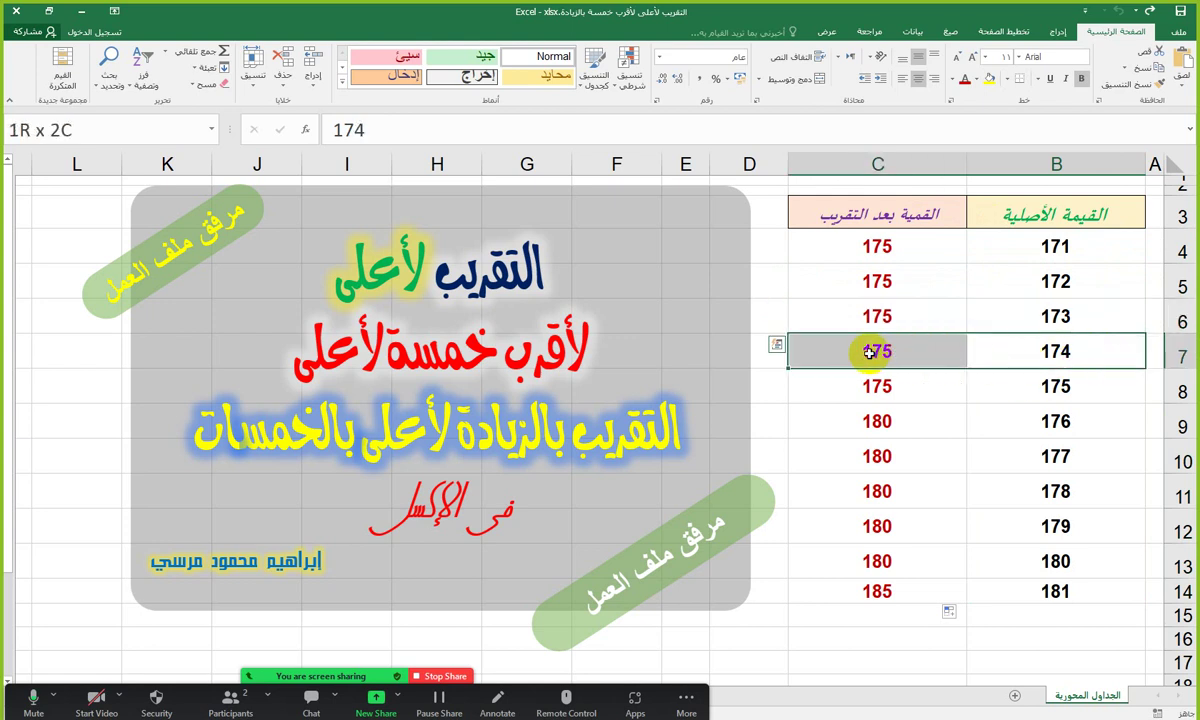
left_click(1094, 388)
left_click_drag(1094, 388, 830, 381)
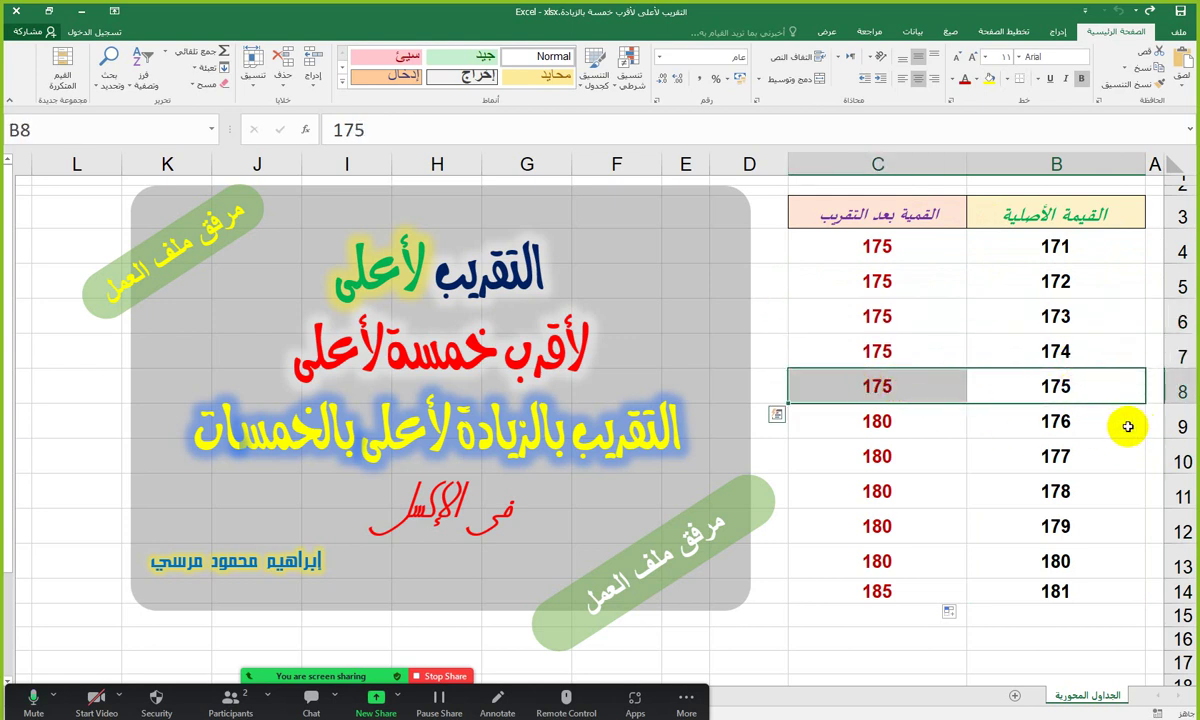
left_click(1120, 426)
left_click_drag(1127, 426, 860, 420)
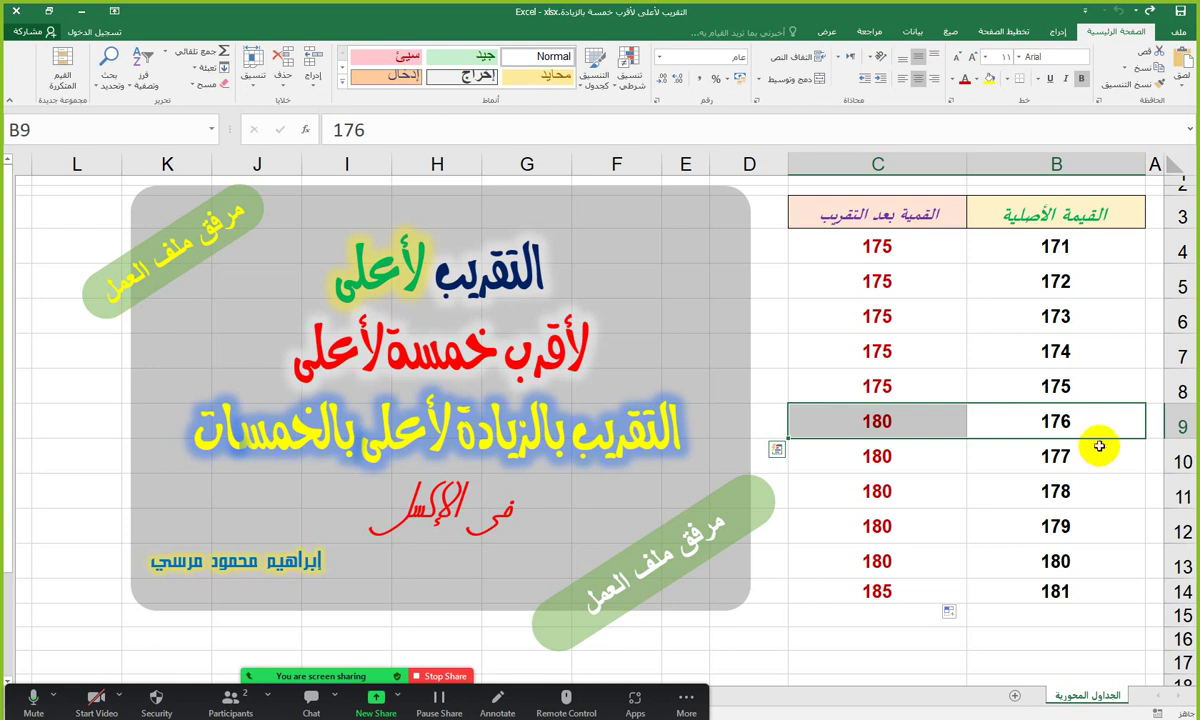
left_click_drag(1045, 445, 870, 558)
left_click_drag(1109, 593, 862, 593)
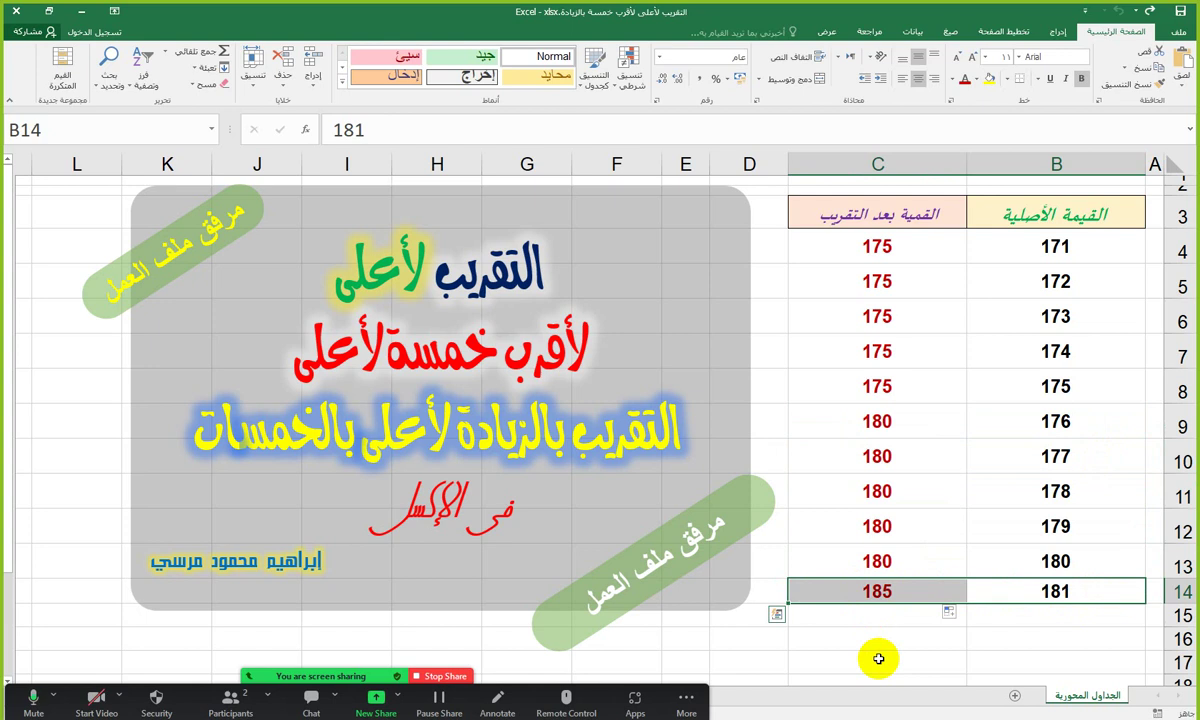
Clear the rounded values from column C by deleting the contents of C4:C16
left_click(878, 658)
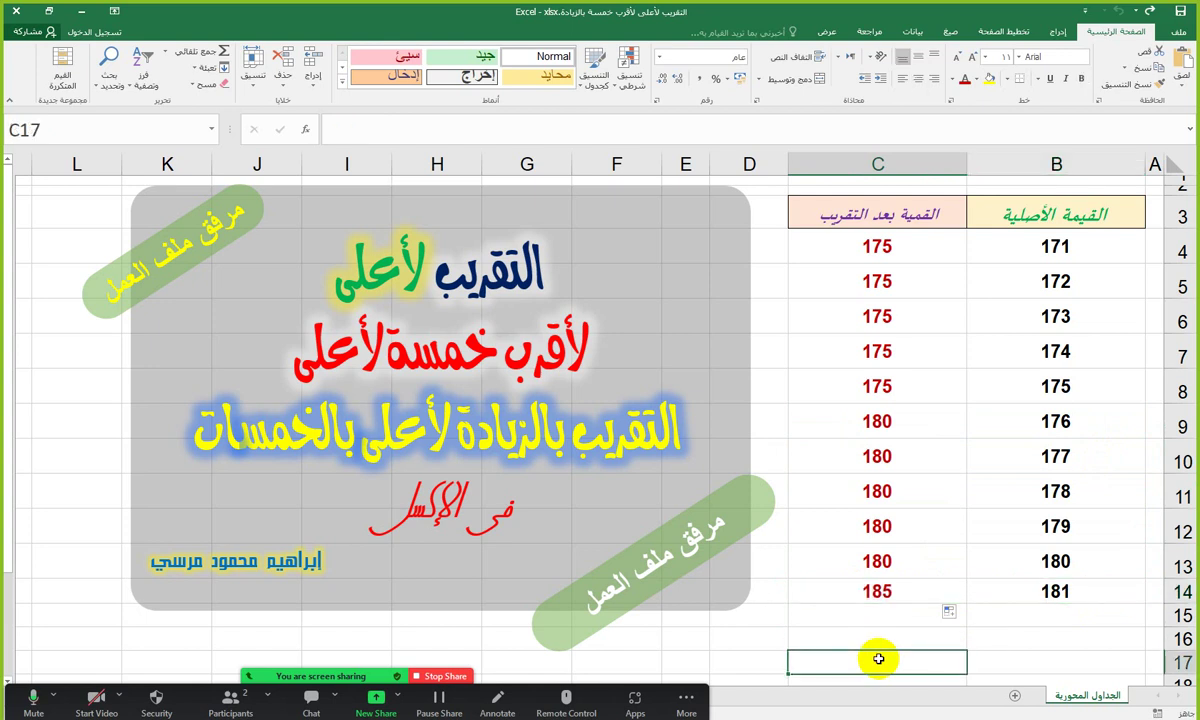
left_click_drag(862, 637, 904, 250)
key("Delete")
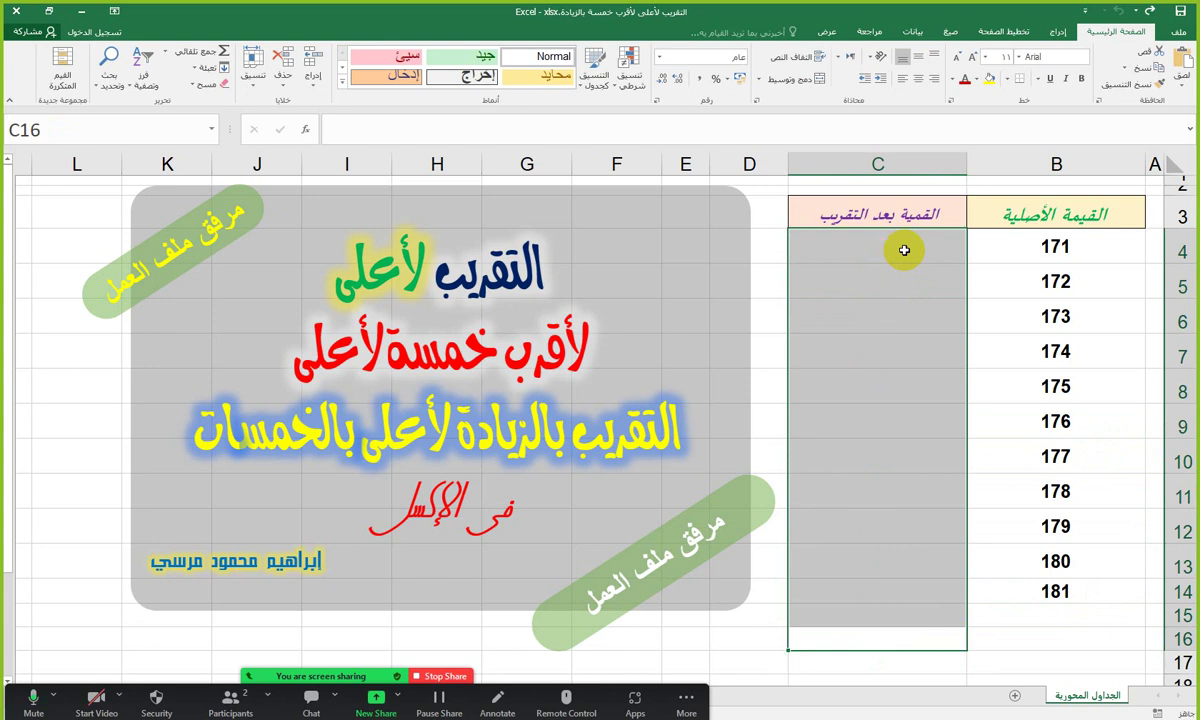
Enter the formula =MROUND(B4;5) in cell C4 and fill it down to C14
left_click(904, 250)
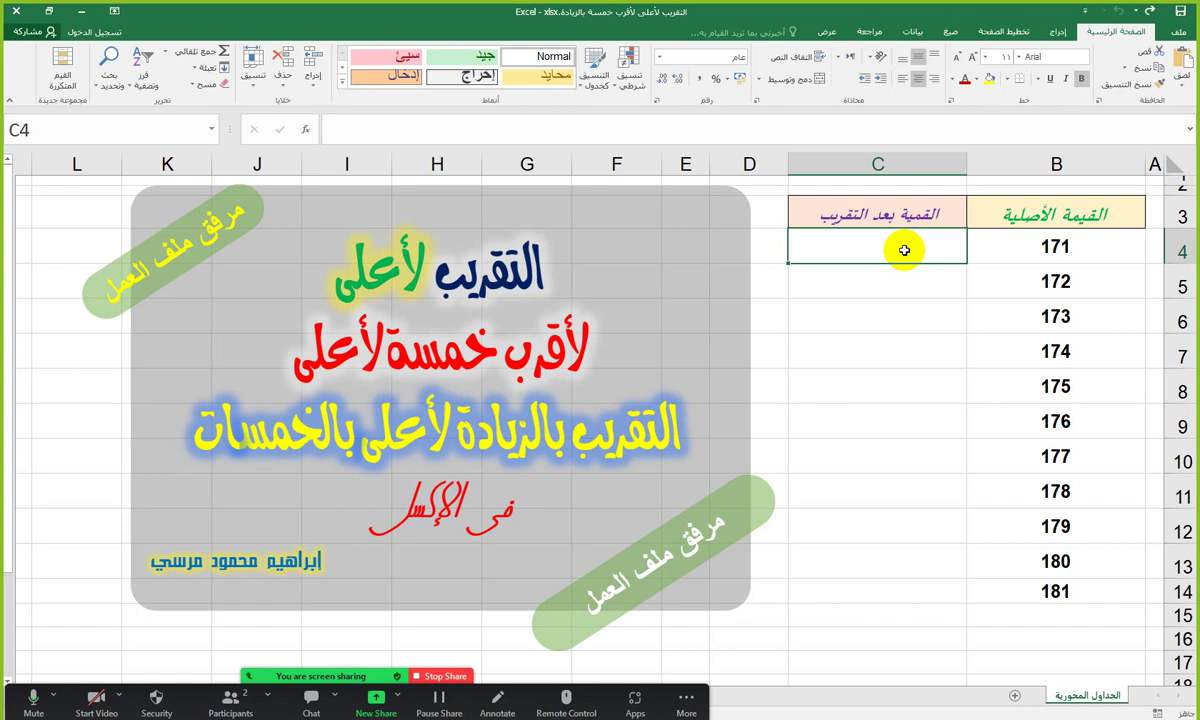
type("=m")
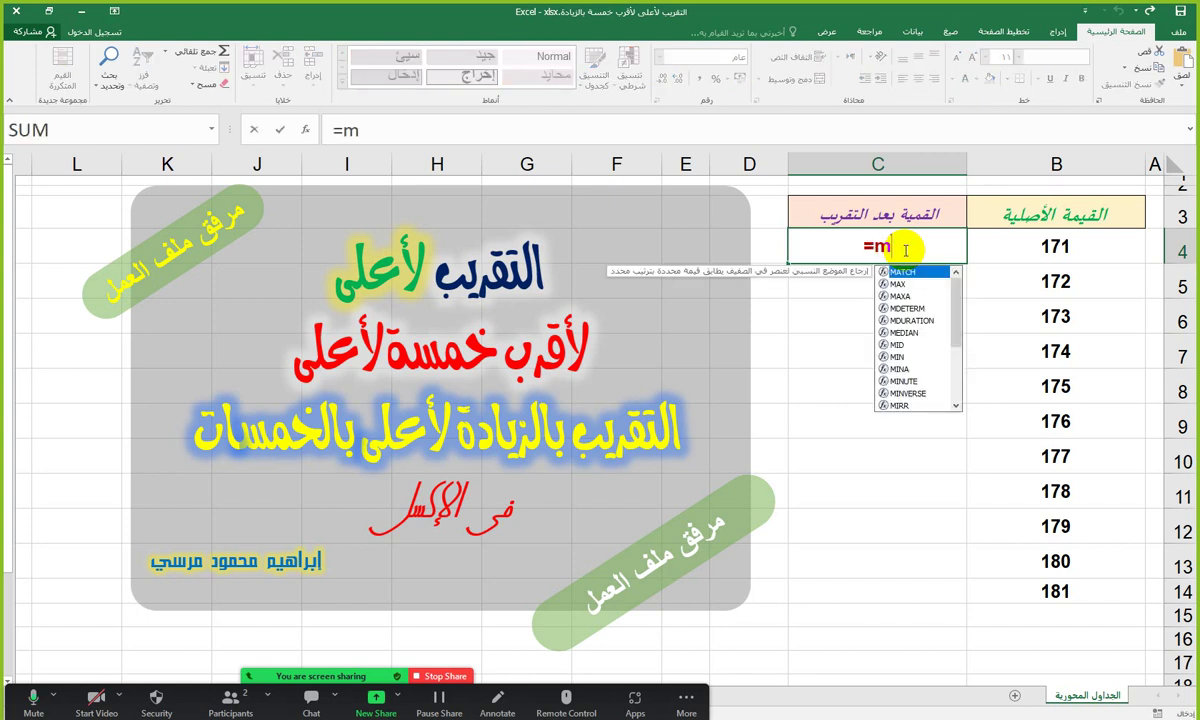
type("ro")
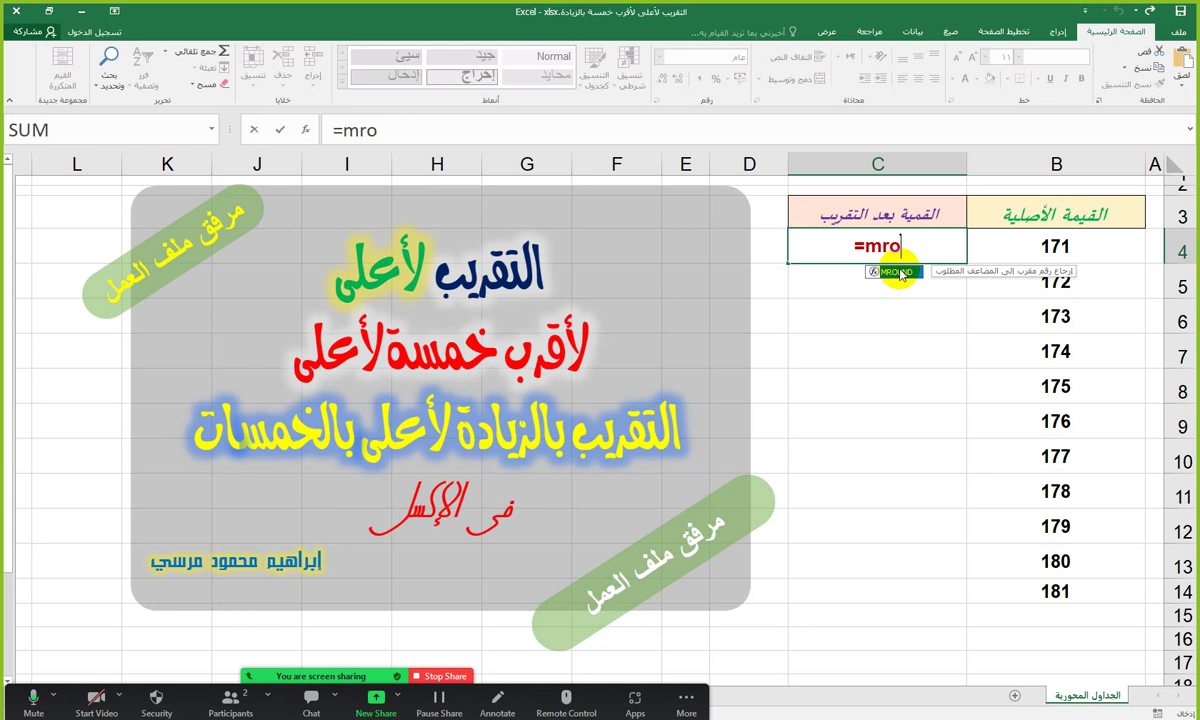
double_click(900, 272)
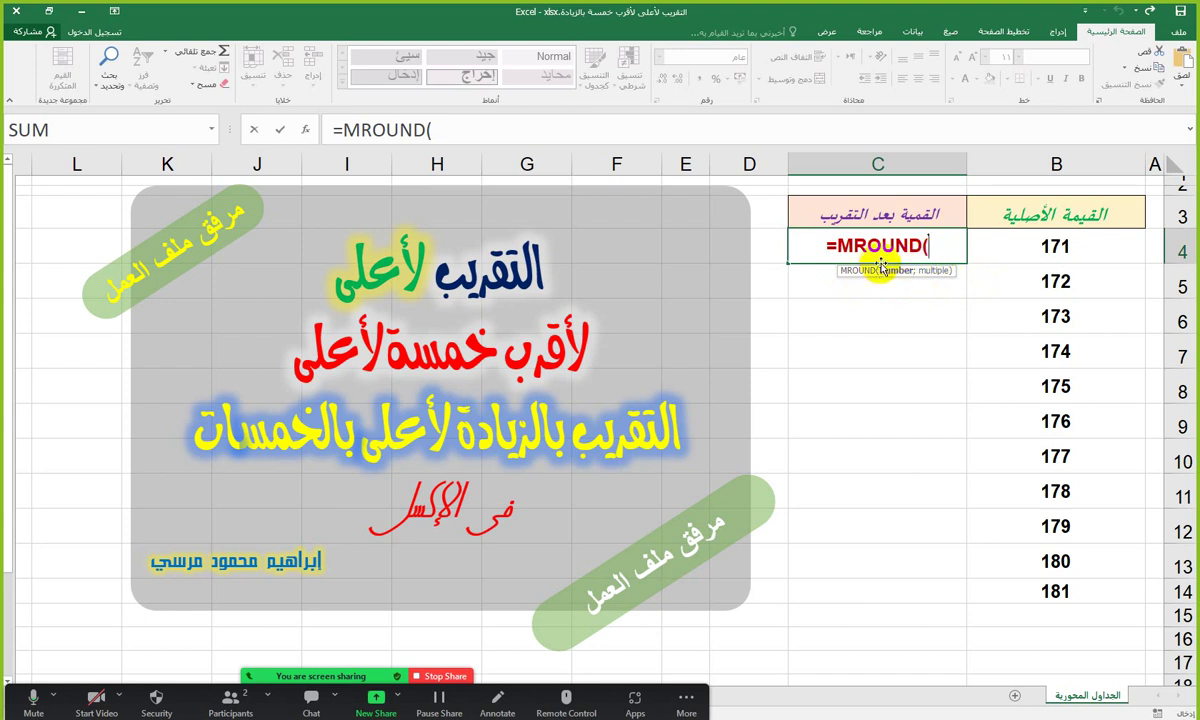
left_click(1025, 248)
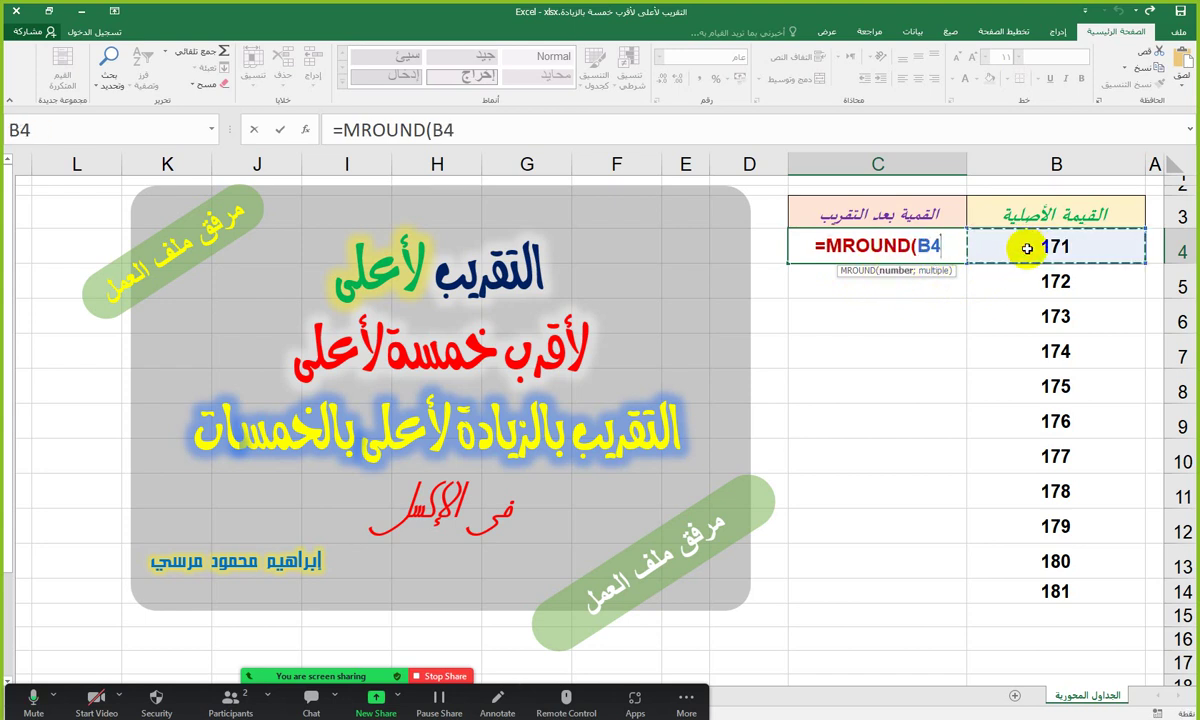
left_click_drag(456, 130, 426, 130)
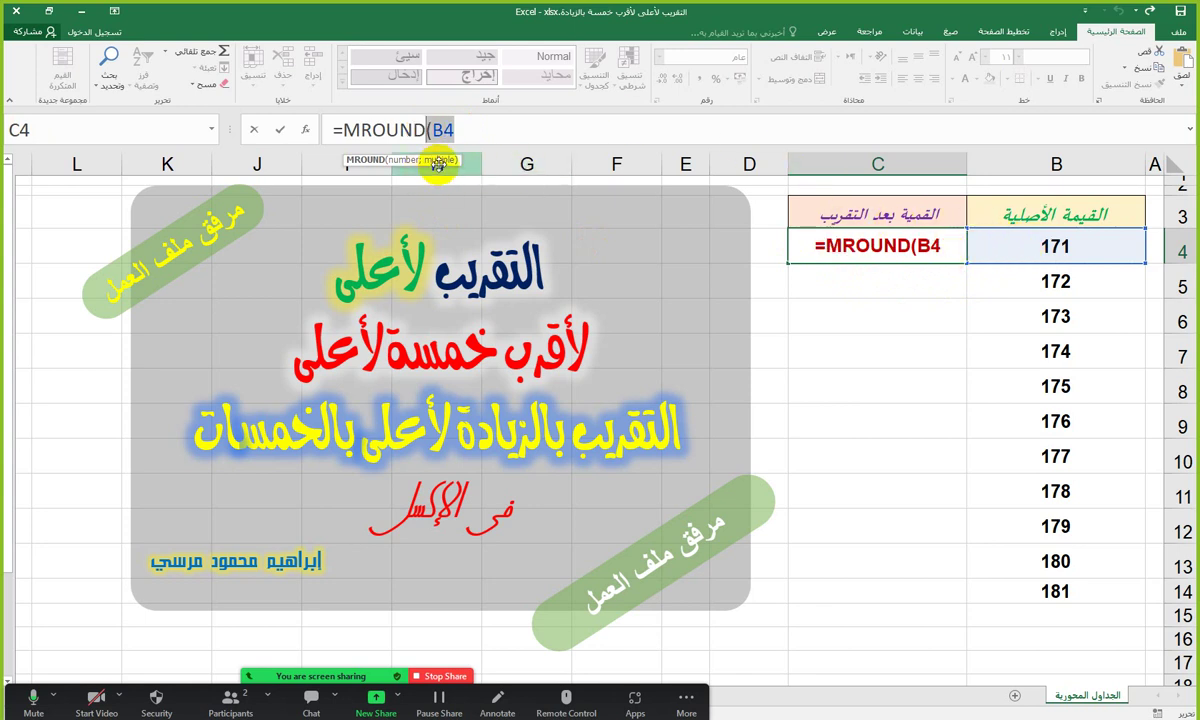
left_click(465, 121)
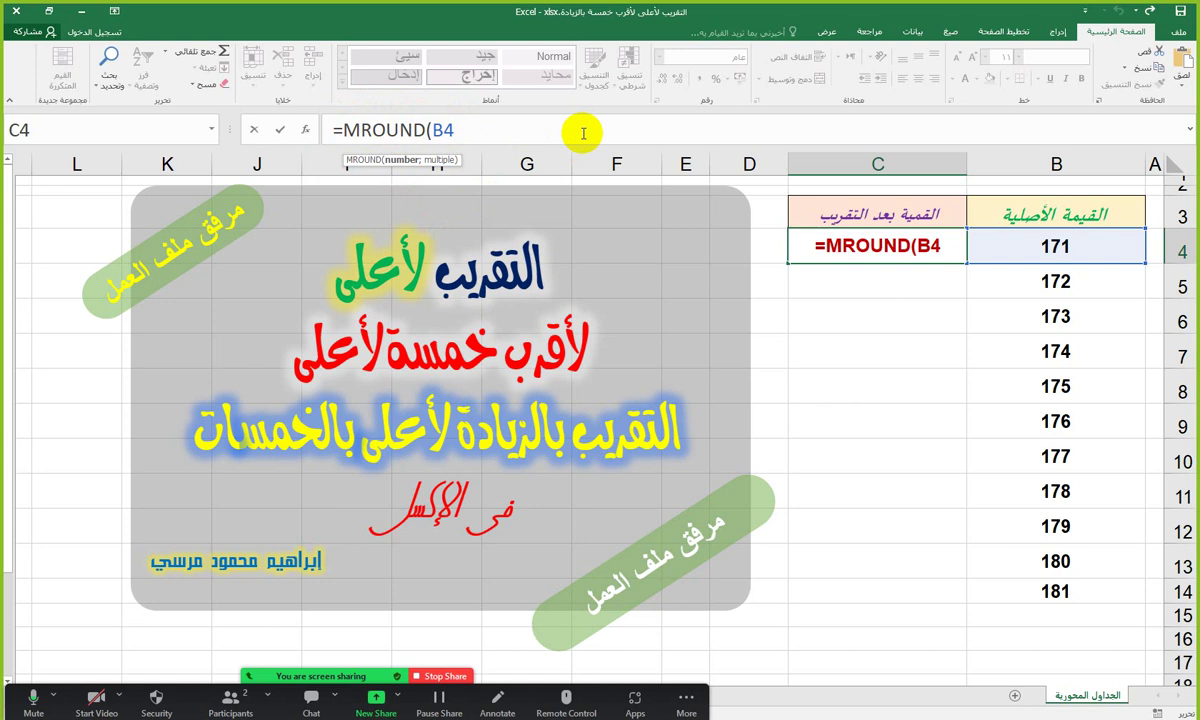
type(";")
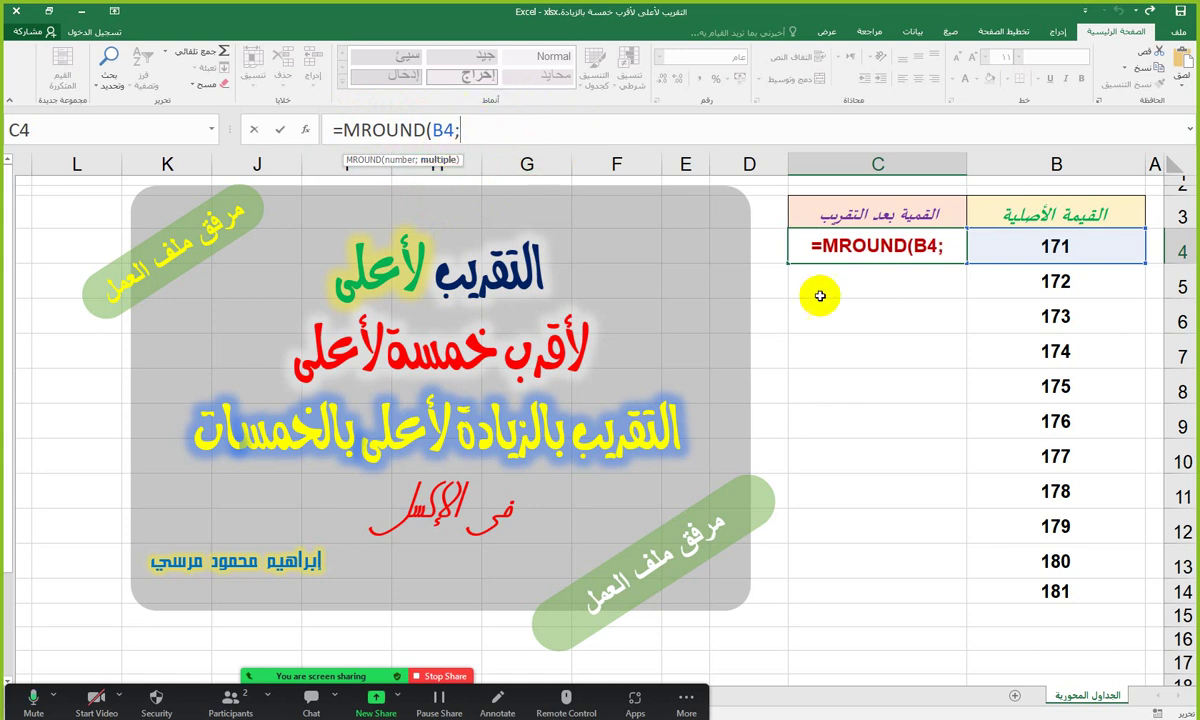
type("5")
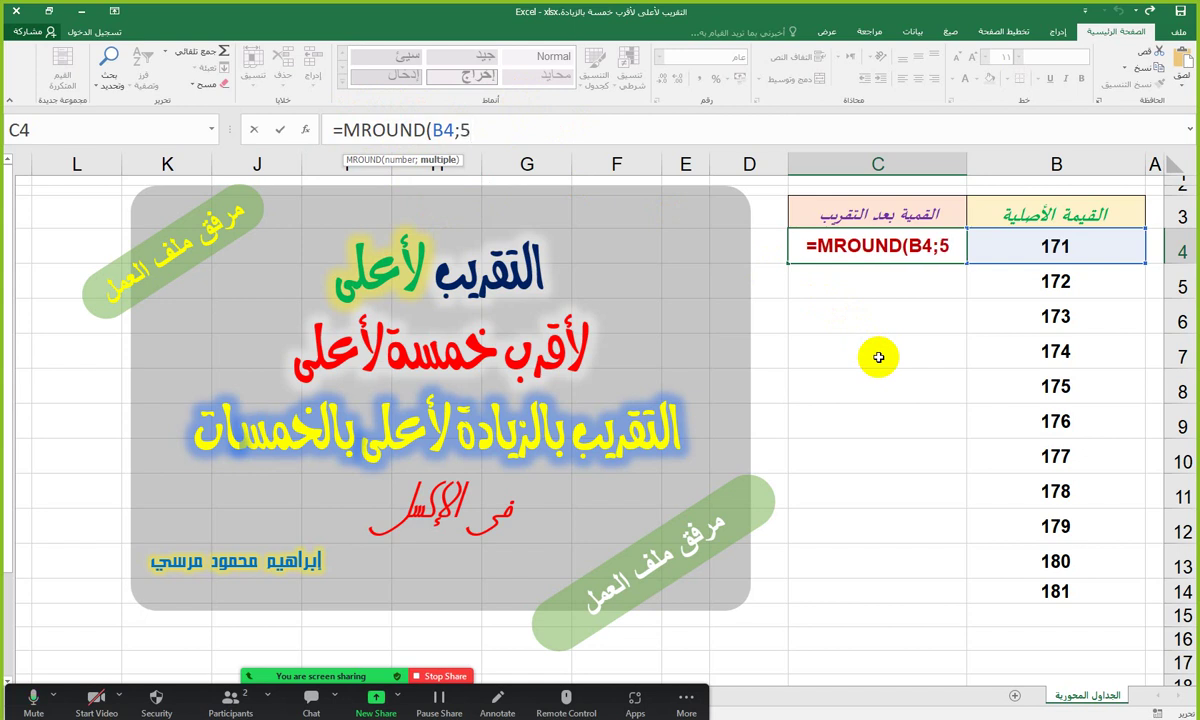
type(")")
key("Return")
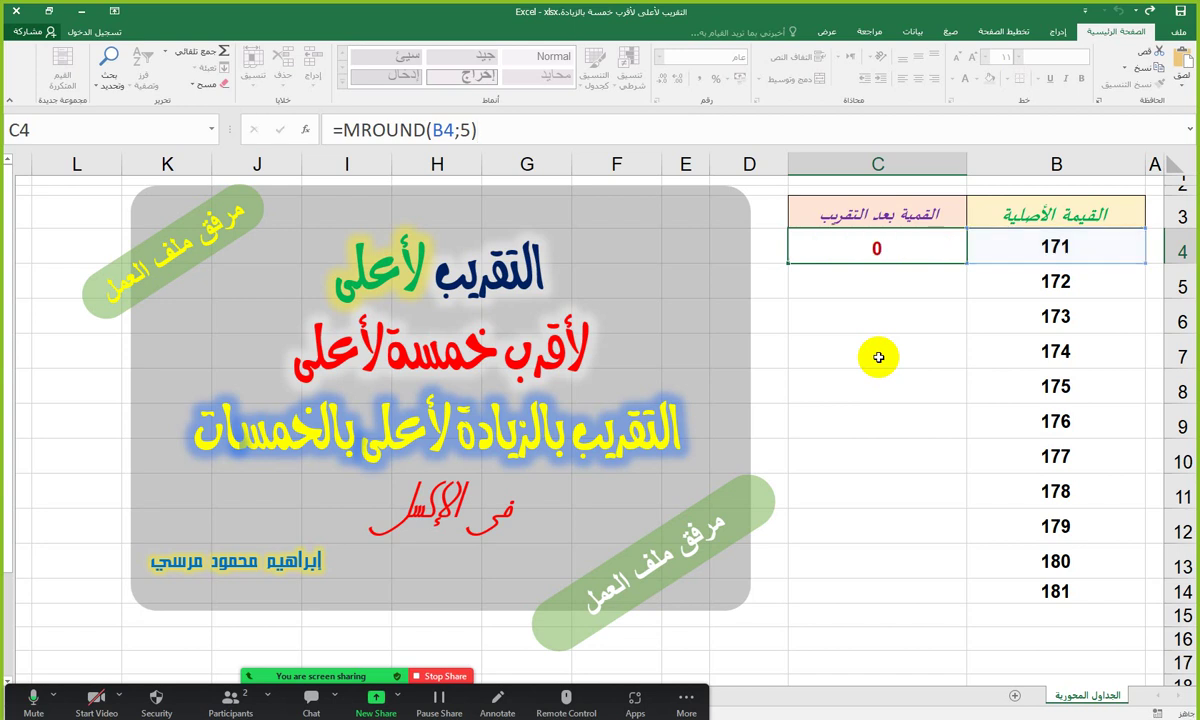
left_click(893, 252)
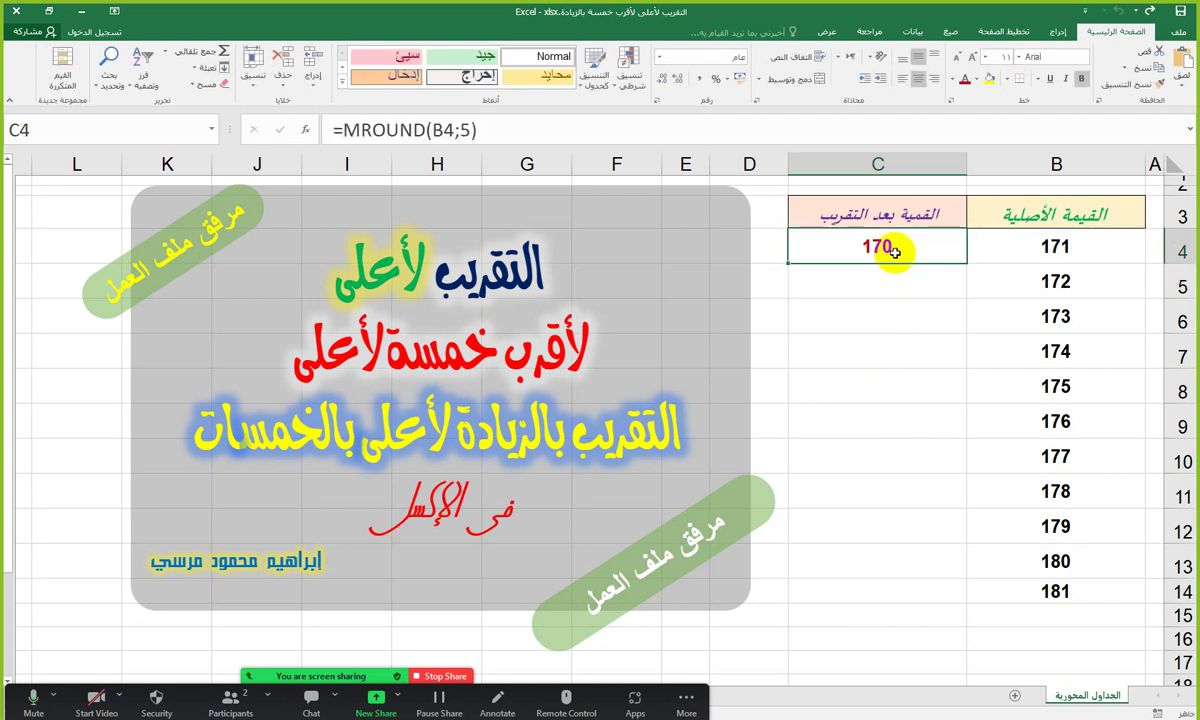
double_click(788, 263)
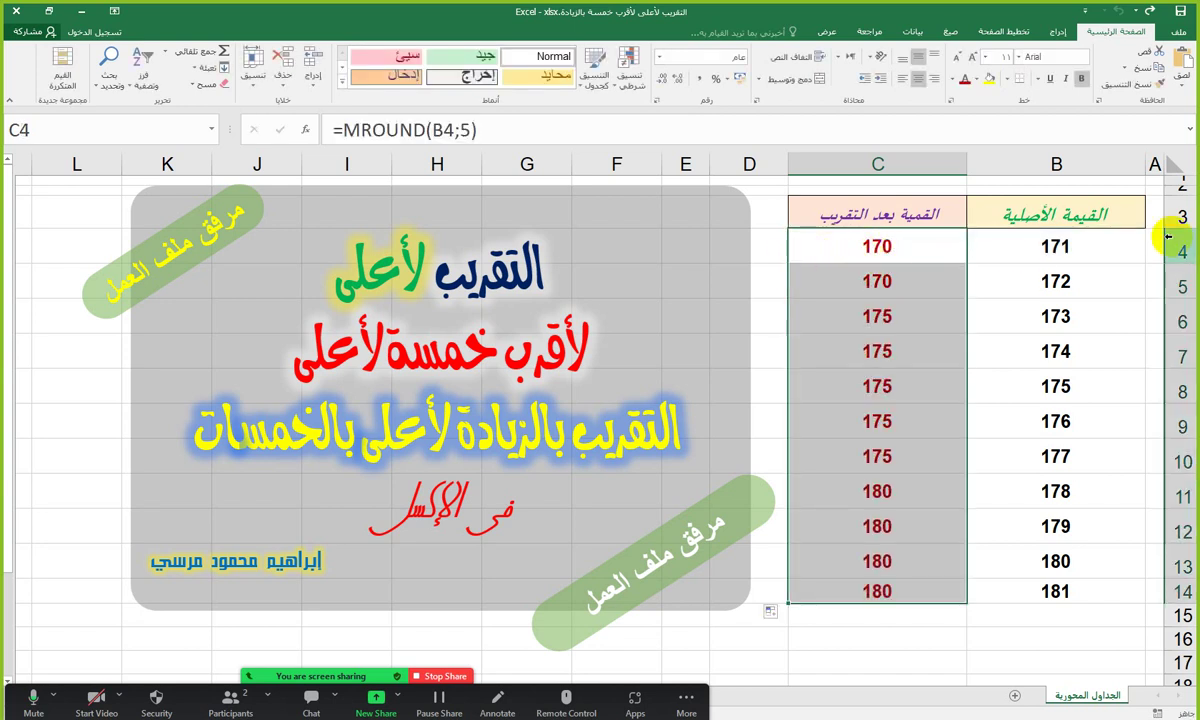
Check the MROUND results in column C against the original values row by row, from row 4 to row 11
left_click(1115, 254)
left_click_drag(1115, 254, 840, 248)
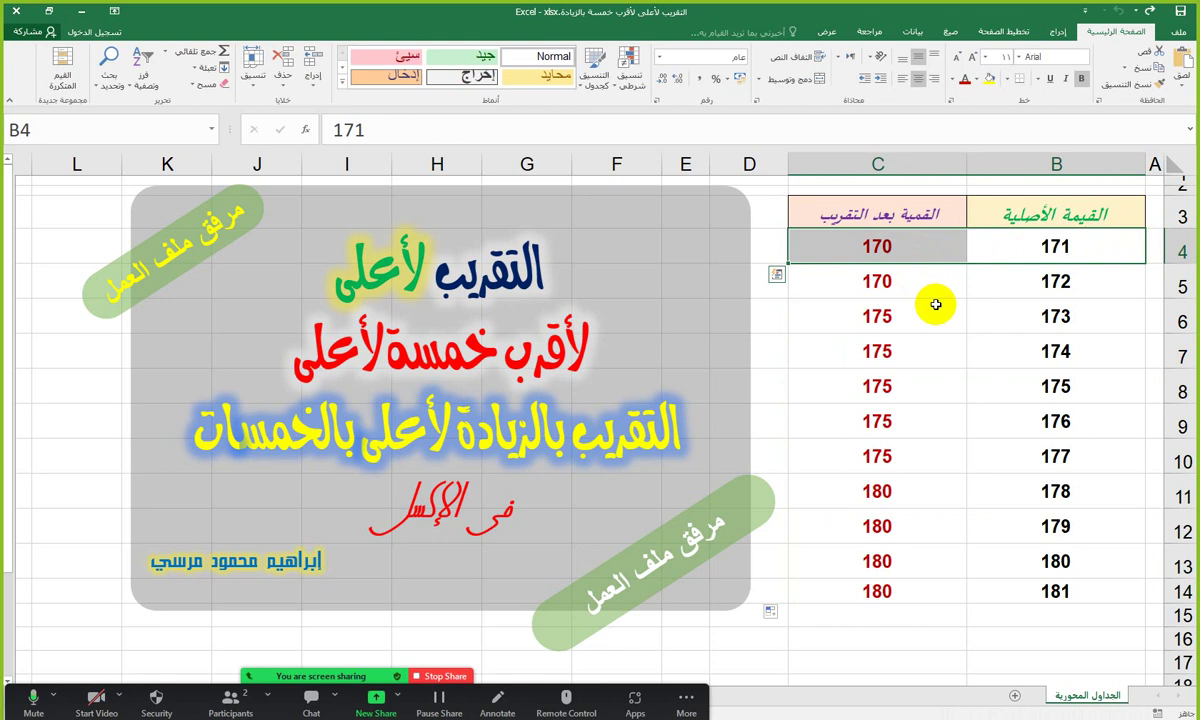
left_click(1013, 245)
left_click_drag(1055, 248, 884, 244)
left_click(985, 279)
left_click_drag(1096, 284, 852, 275)
left_click(1094, 321)
left_click_drag(1094, 321, 887, 316)
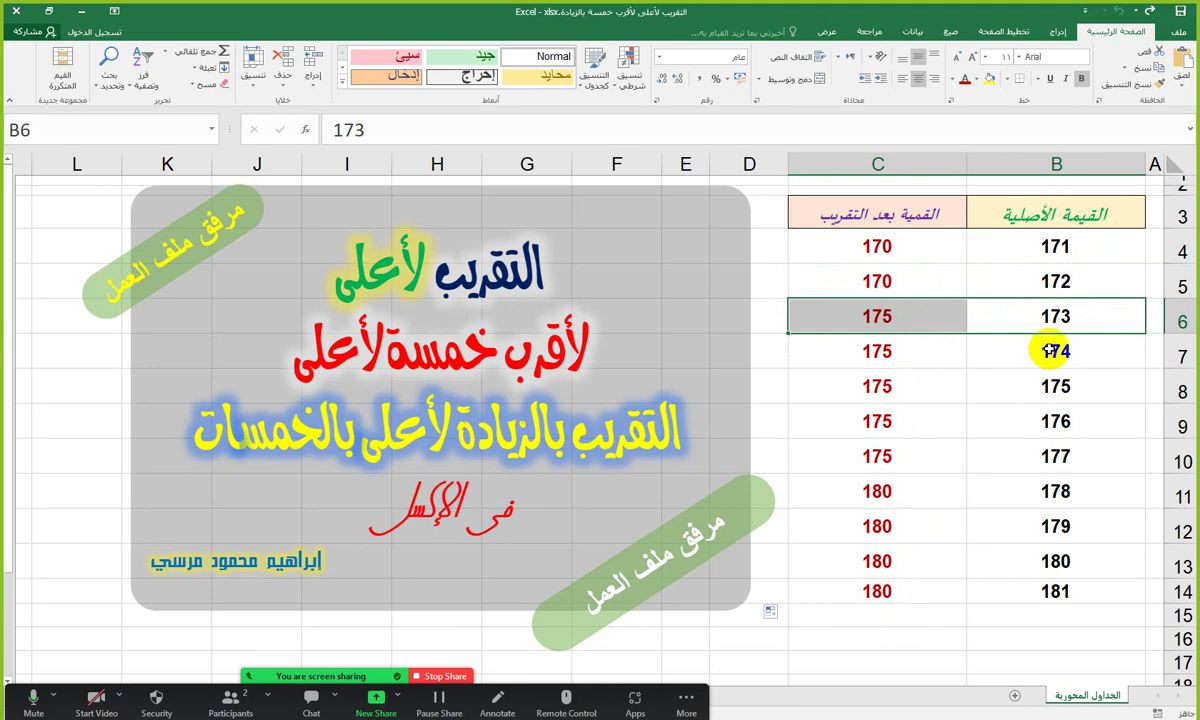
left_click_drag(1098, 351, 860, 350)
left_click_drag(1040, 386, 880, 382)
left_click_drag(1045, 428, 850, 425)
left_click(985, 457)
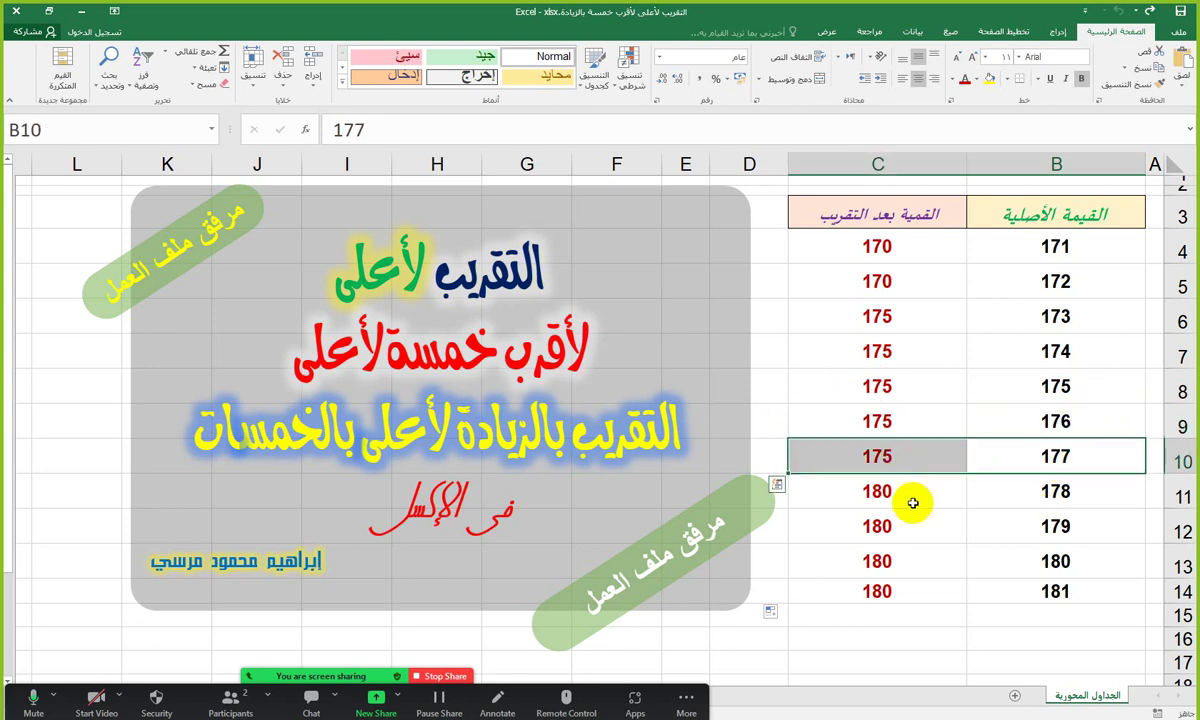
left_click_drag(1000, 485, 880, 492)
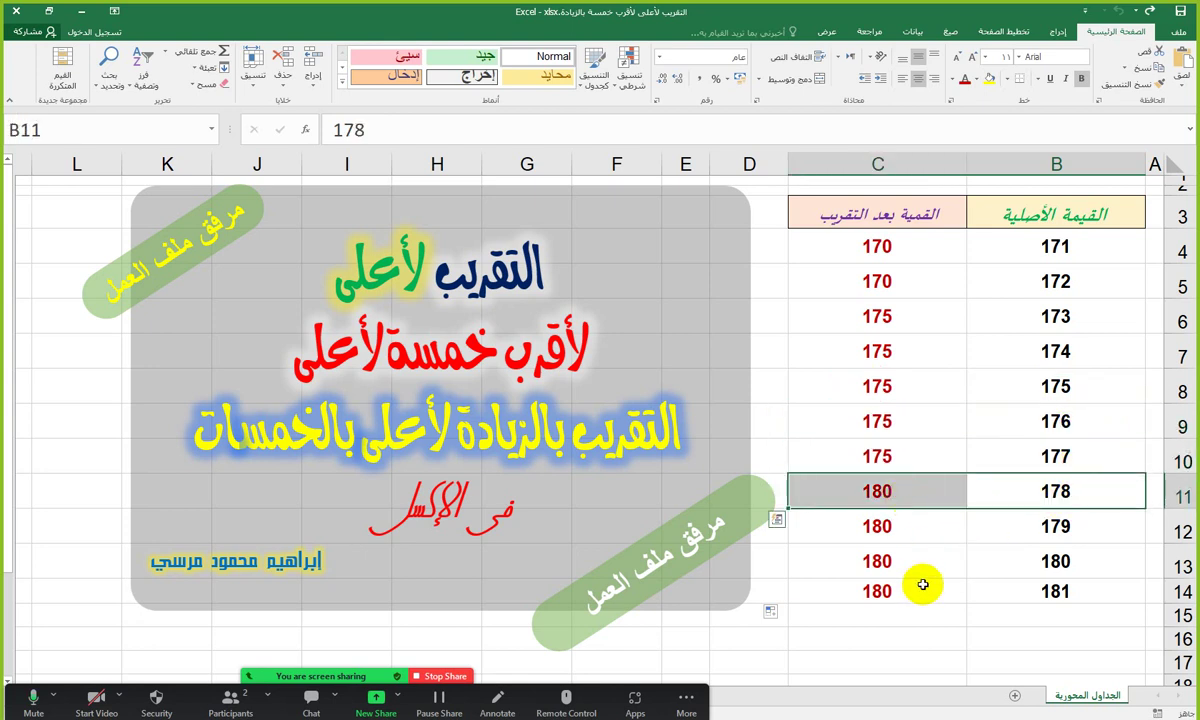
Delete the MROUND formulas from column C, clearing C4:C15
left_click_drag(906, 615, 907, 244)
key("Delete")
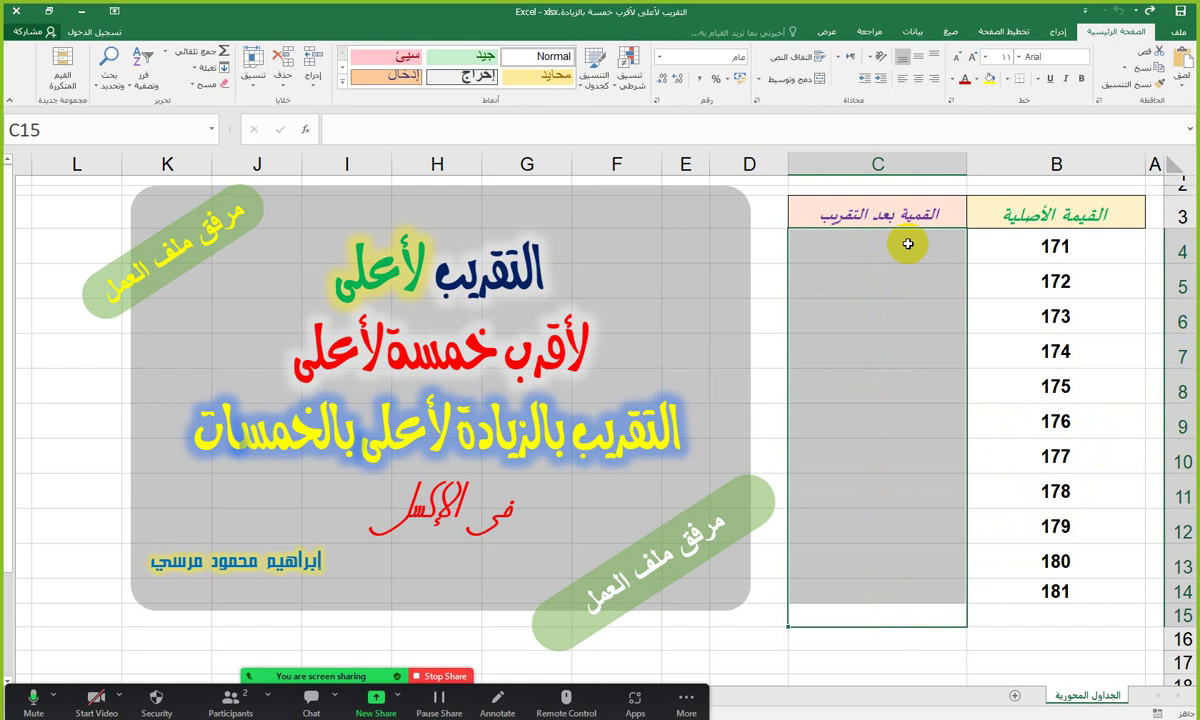
Enter the formula =CEILING(B4;5) in cell C4 to round the original value up to a multiple of five
left_click(908, 244)
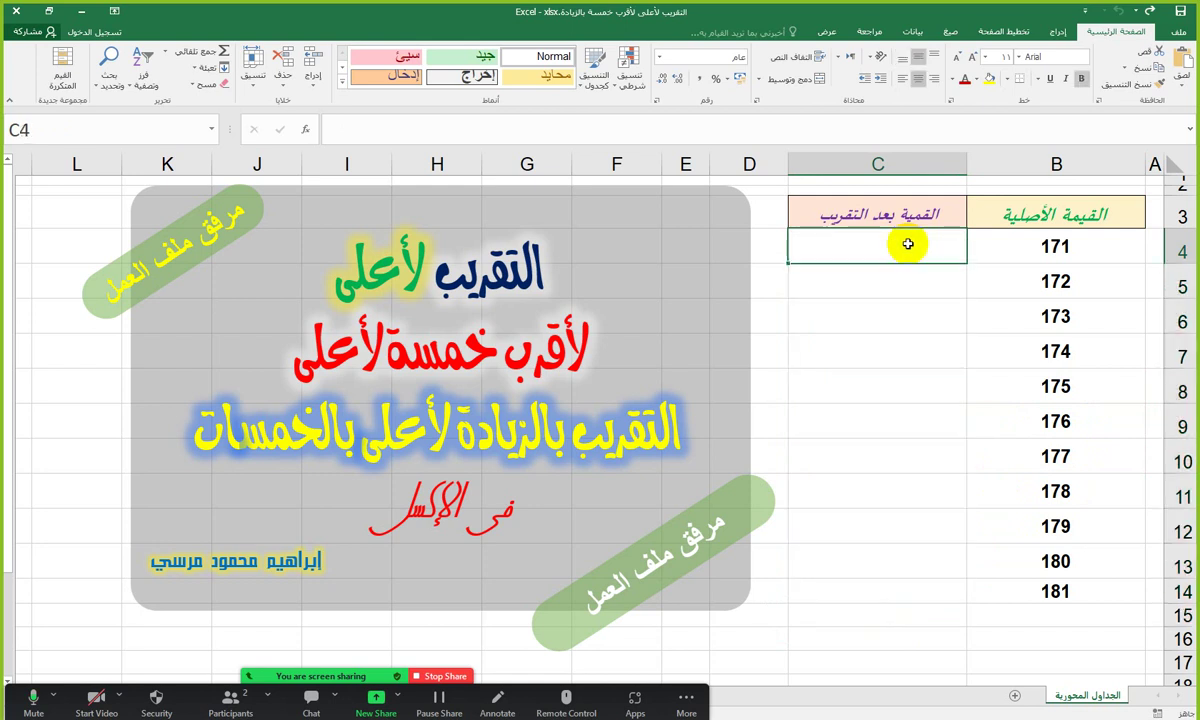
type("=")
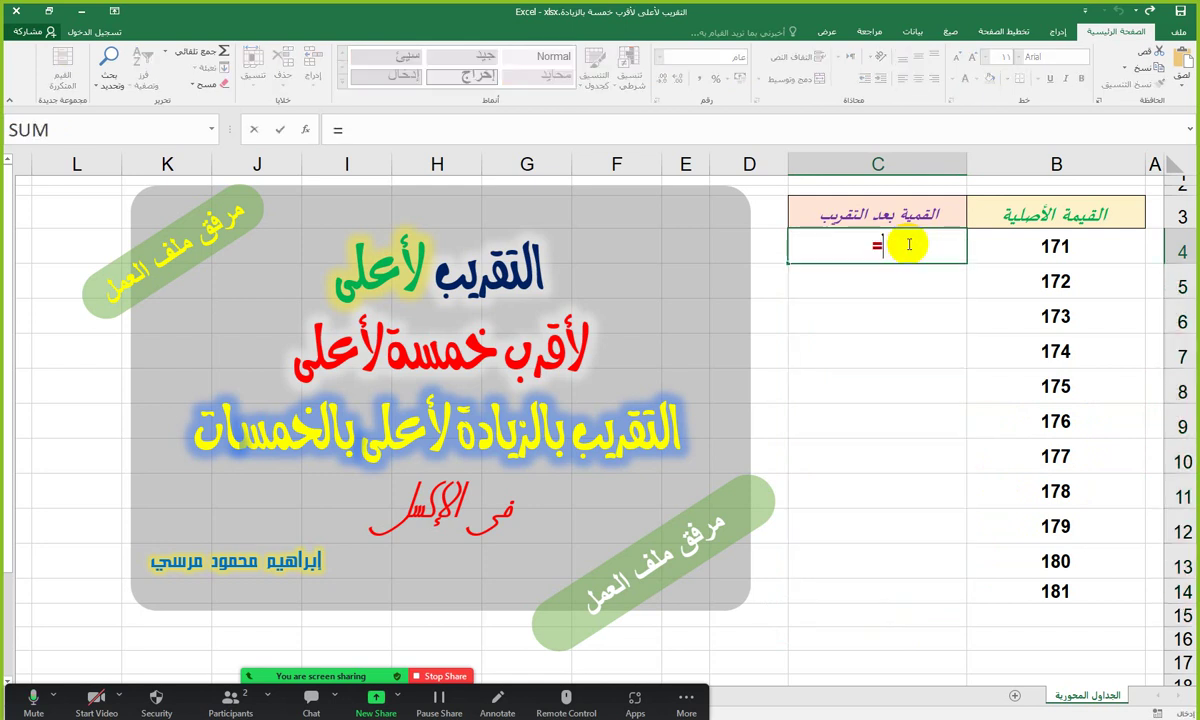
type("ce")
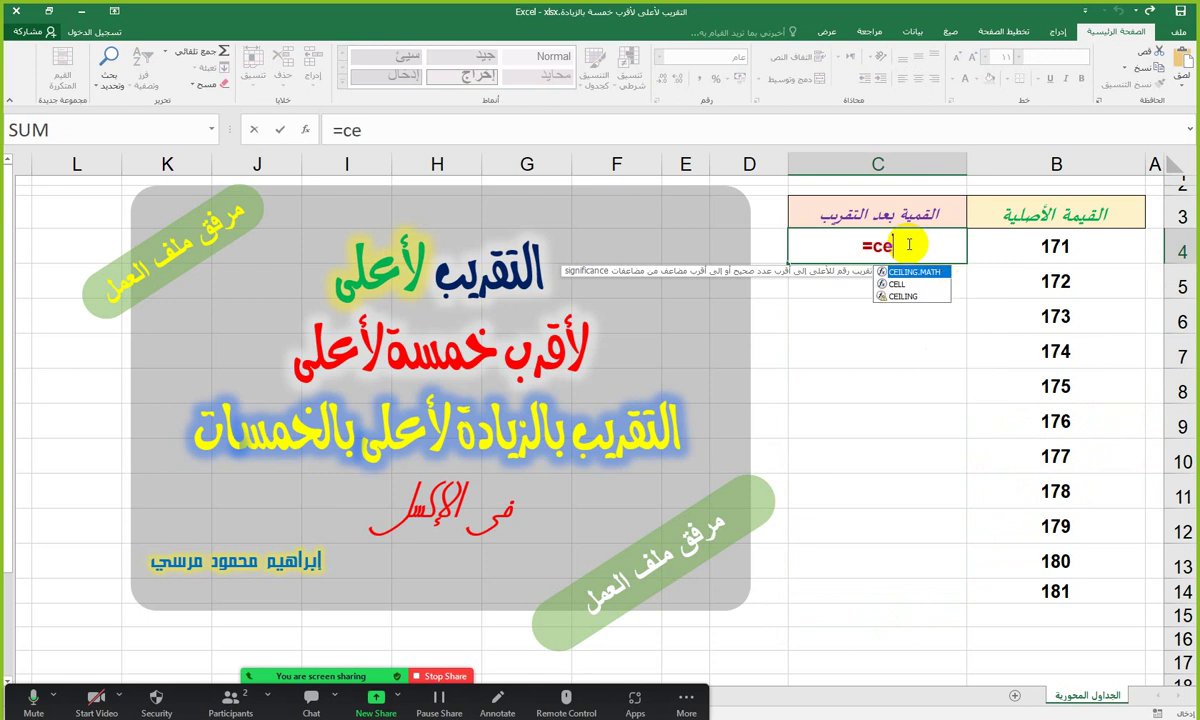
left_click(918, 297)
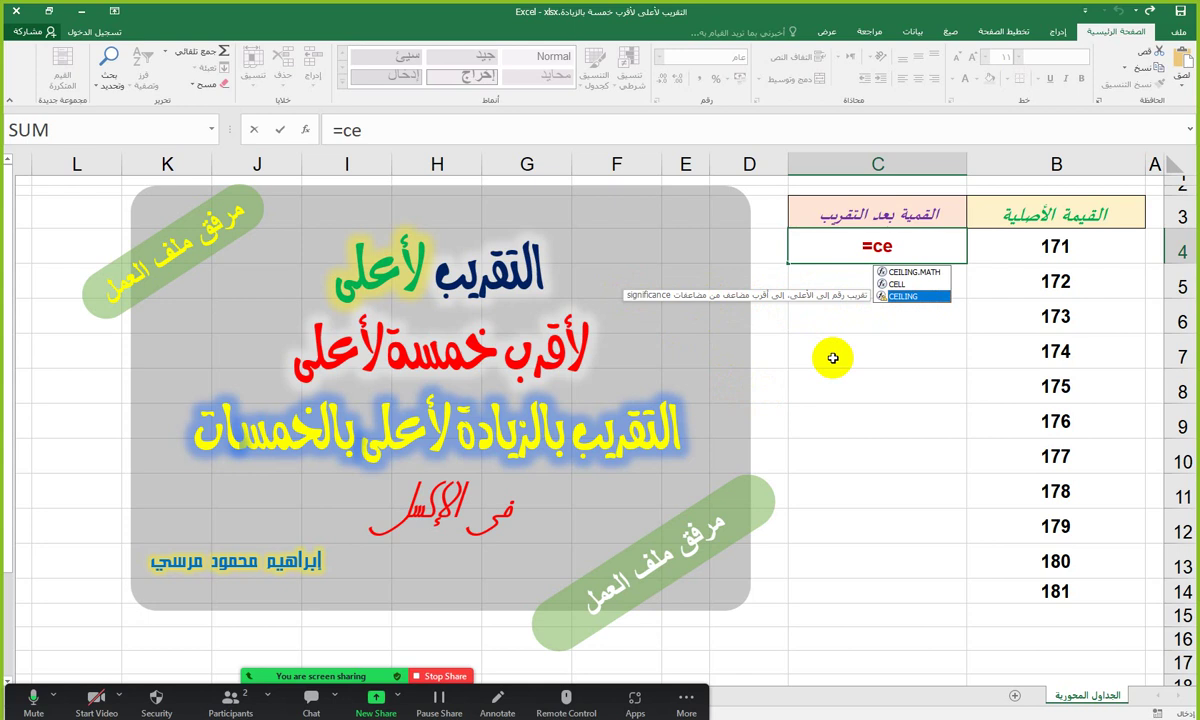
double_click(905, 297)
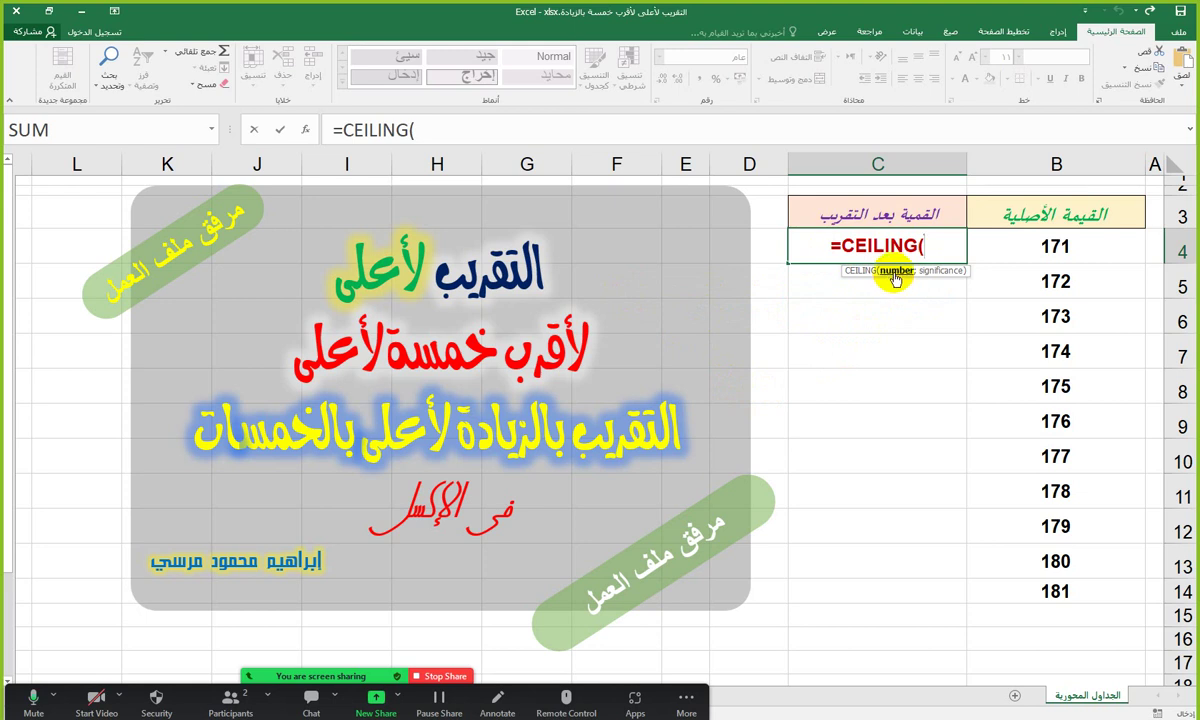
left_click(1005, 242)
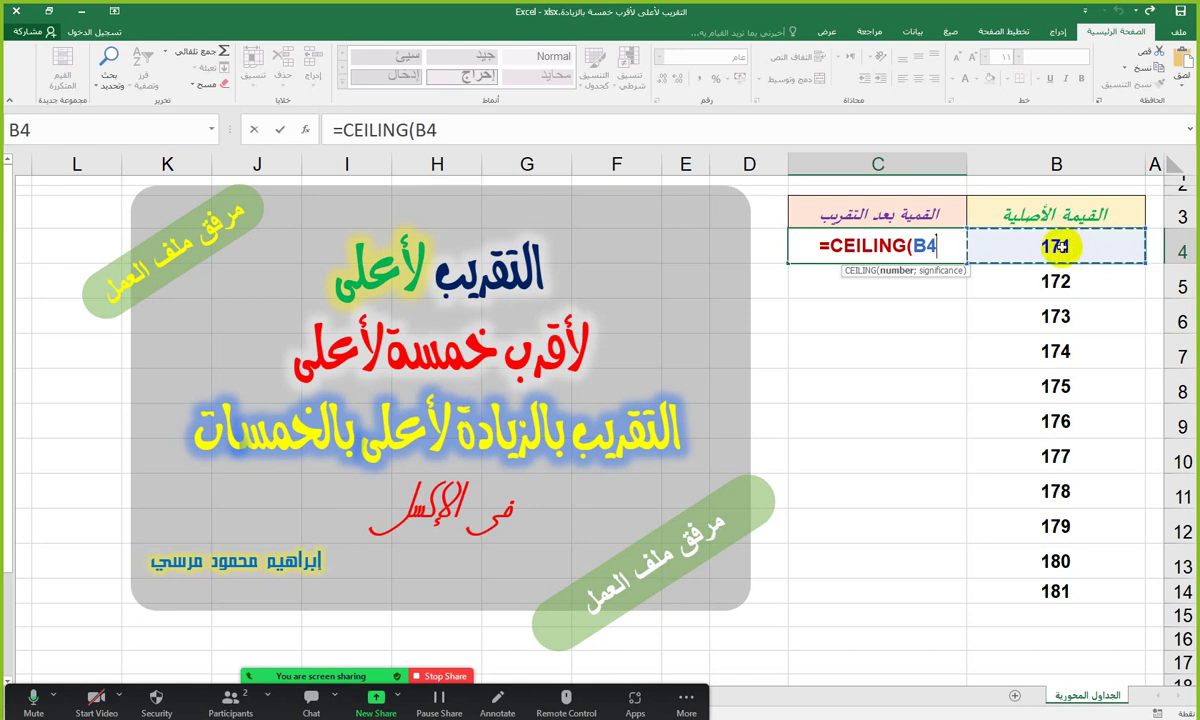
type(";")
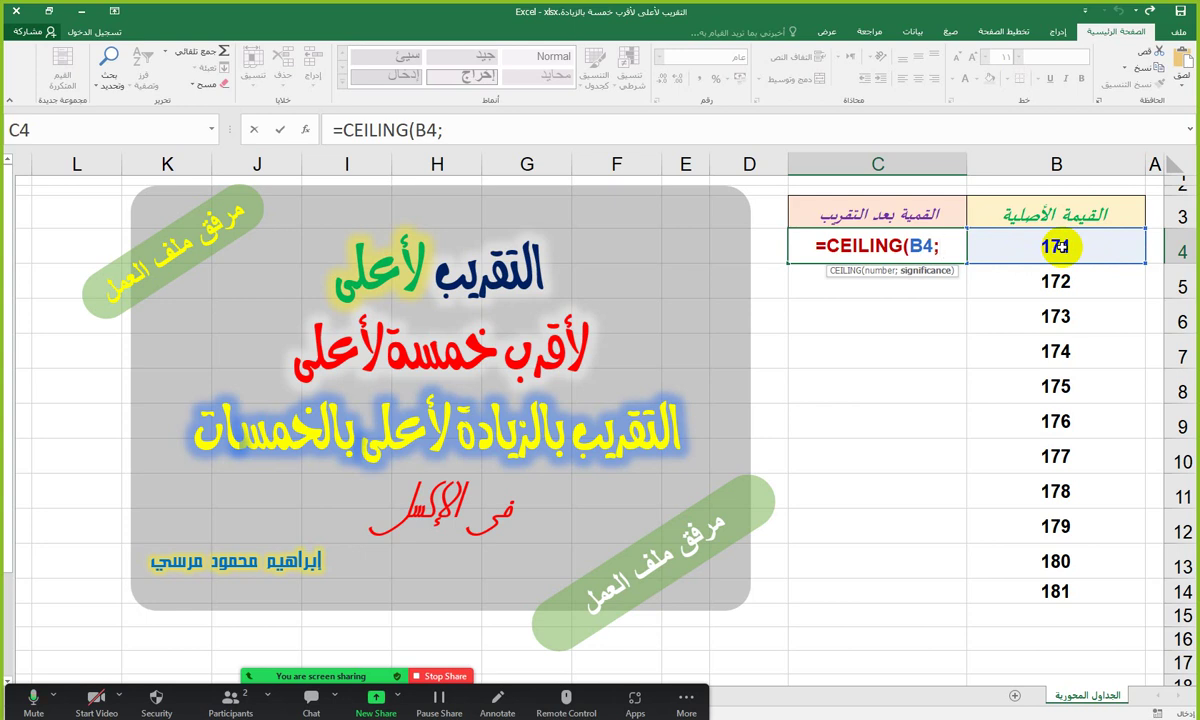
type("5")
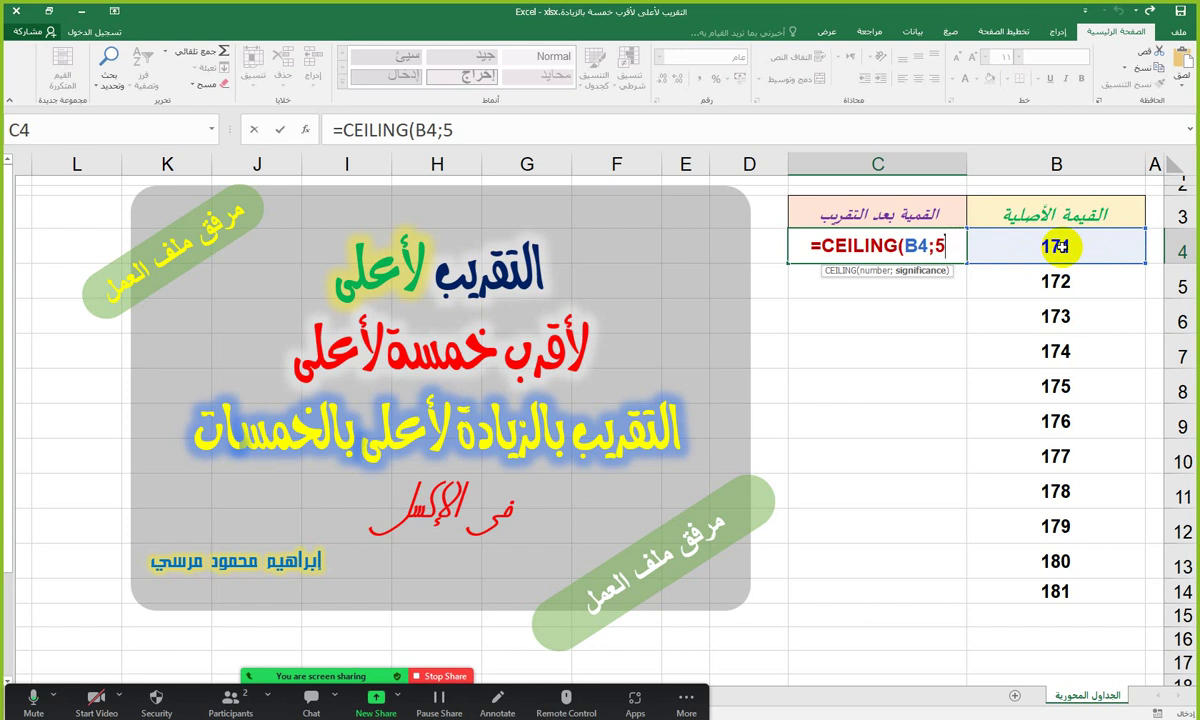
type(")")
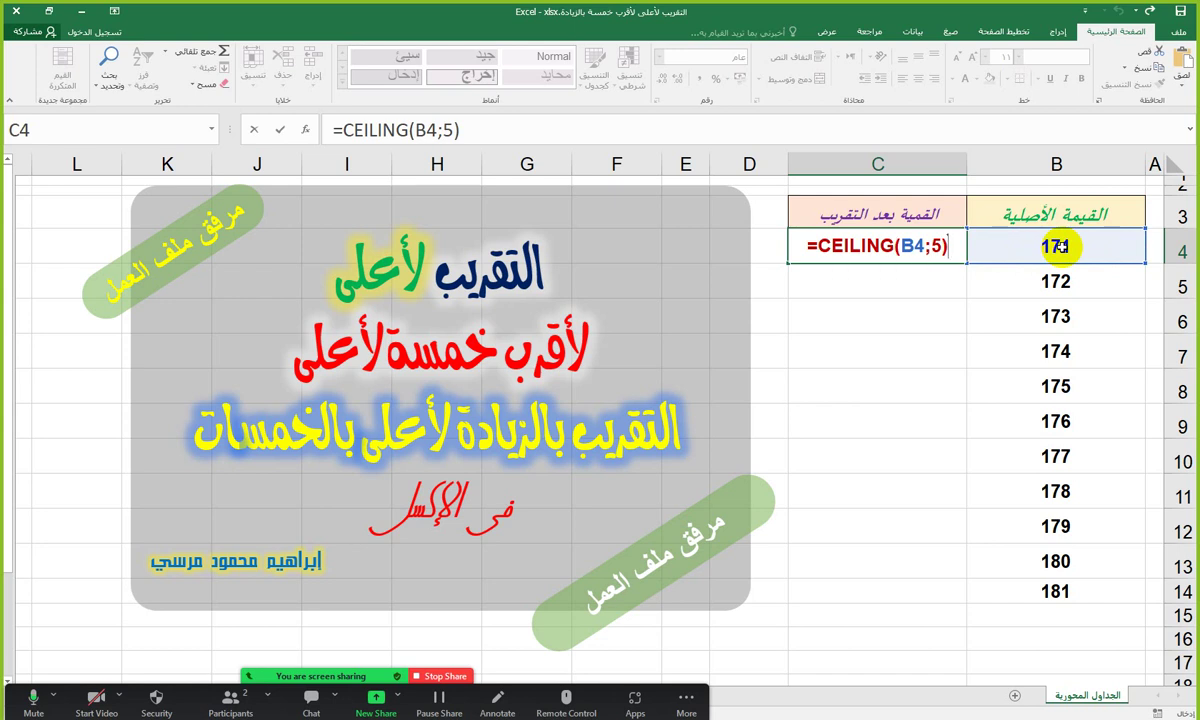
key("Return")
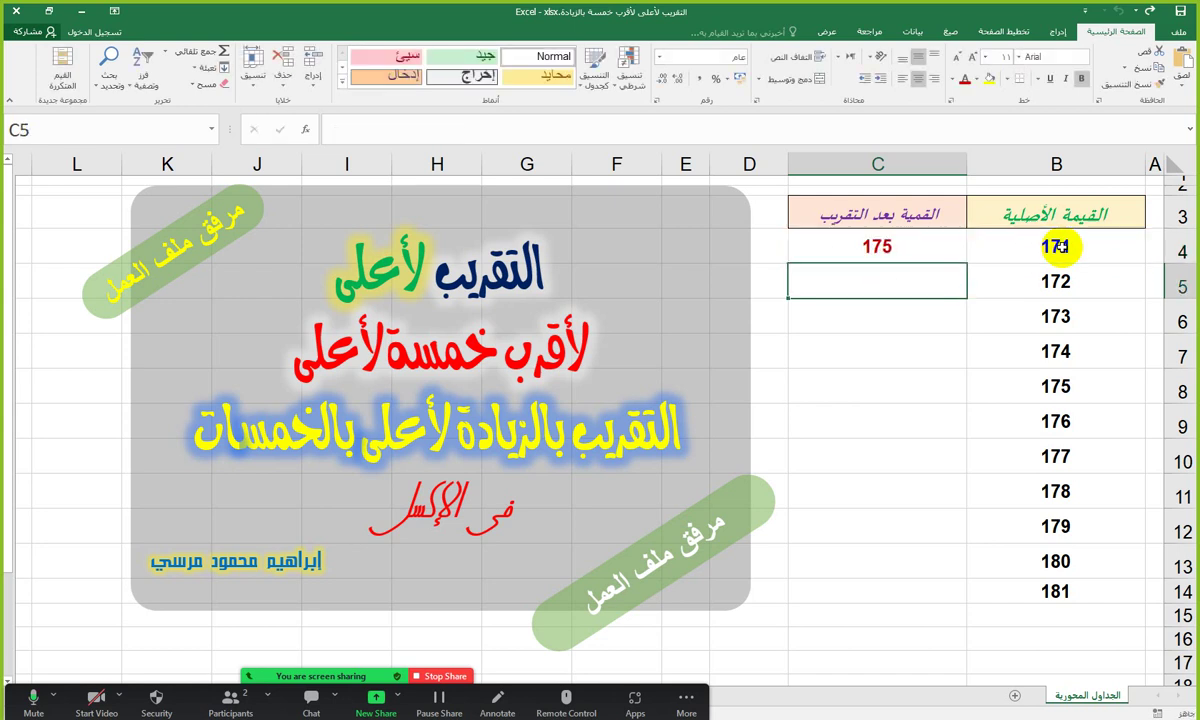
Fill the CEILING formula from C4 down to C14
left_click(1058, 247)
left_click(822, 246)
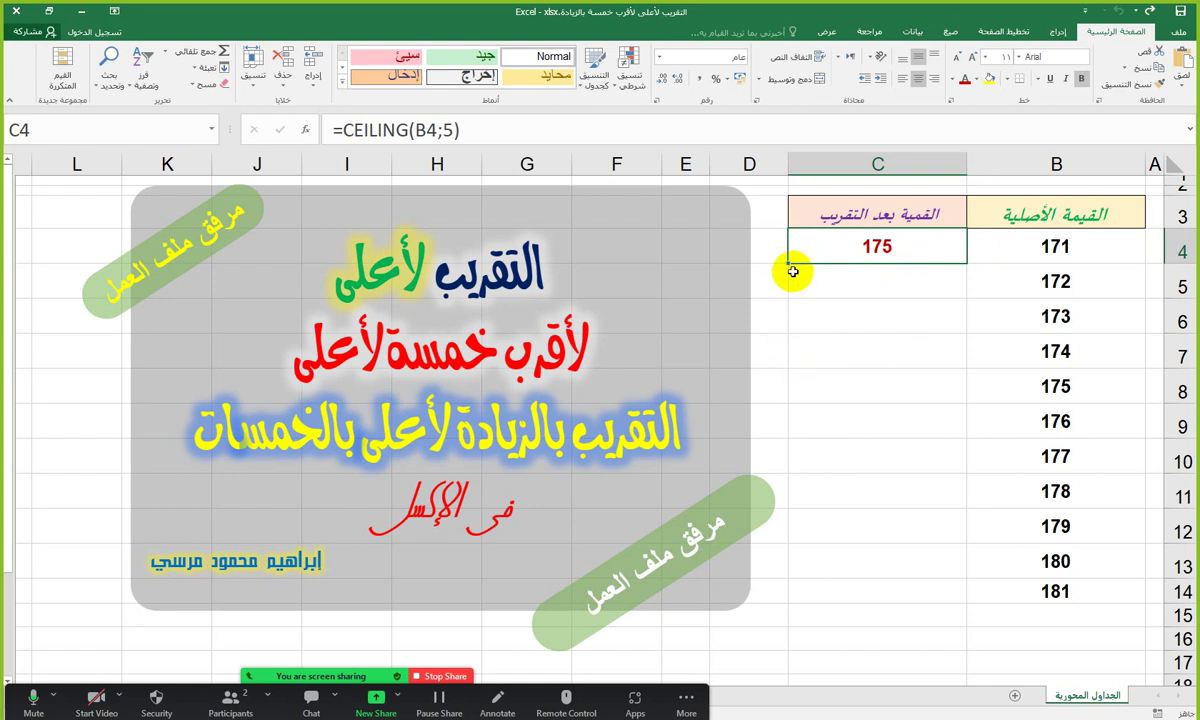
mouse_move(789, 264)
left_mouse_down()
mouse_move(789, 325)
mouse_move(789, 264)
left_mouse_up()
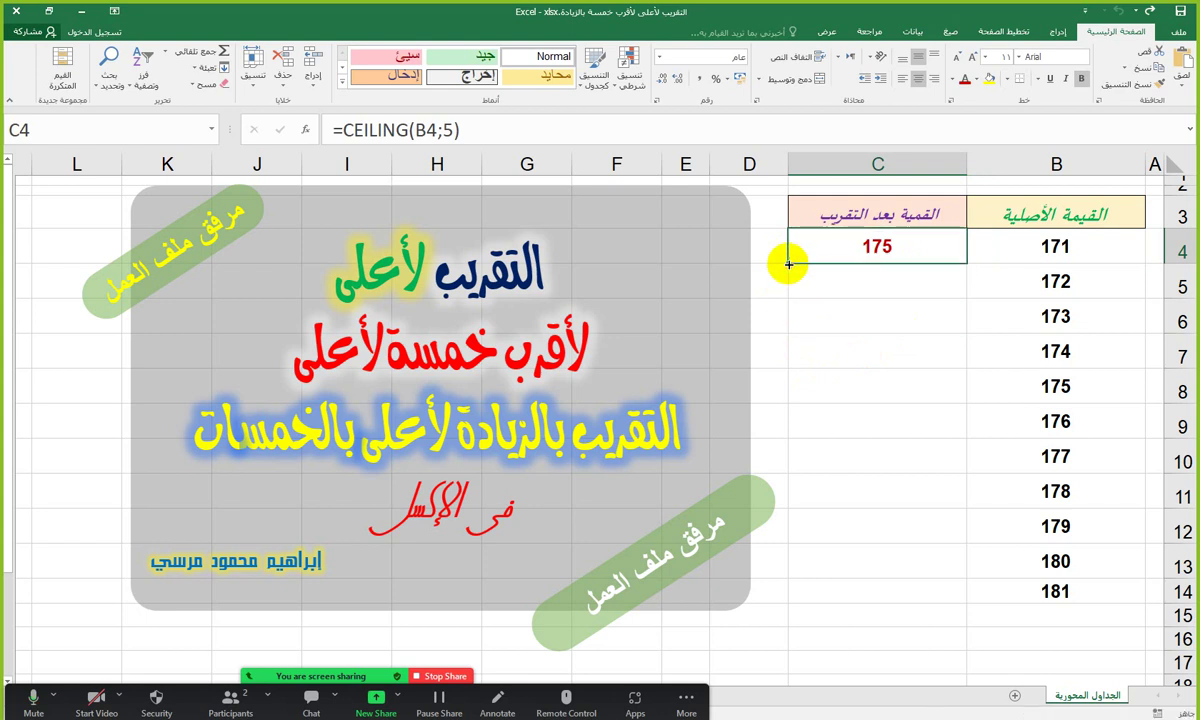
double_click(789, 264)
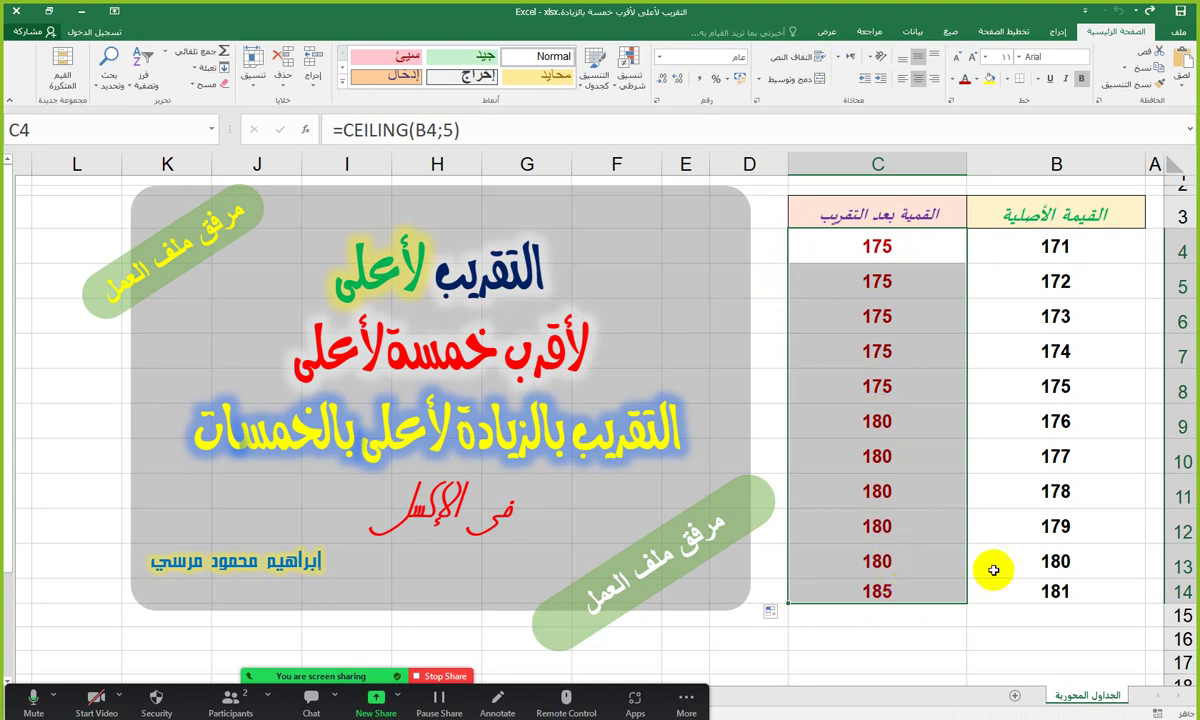
Review the whole range of original values in B4:B14 alongside the CEILING results in C4:C14
left_click_drag(1043, 252, 1003, 591)
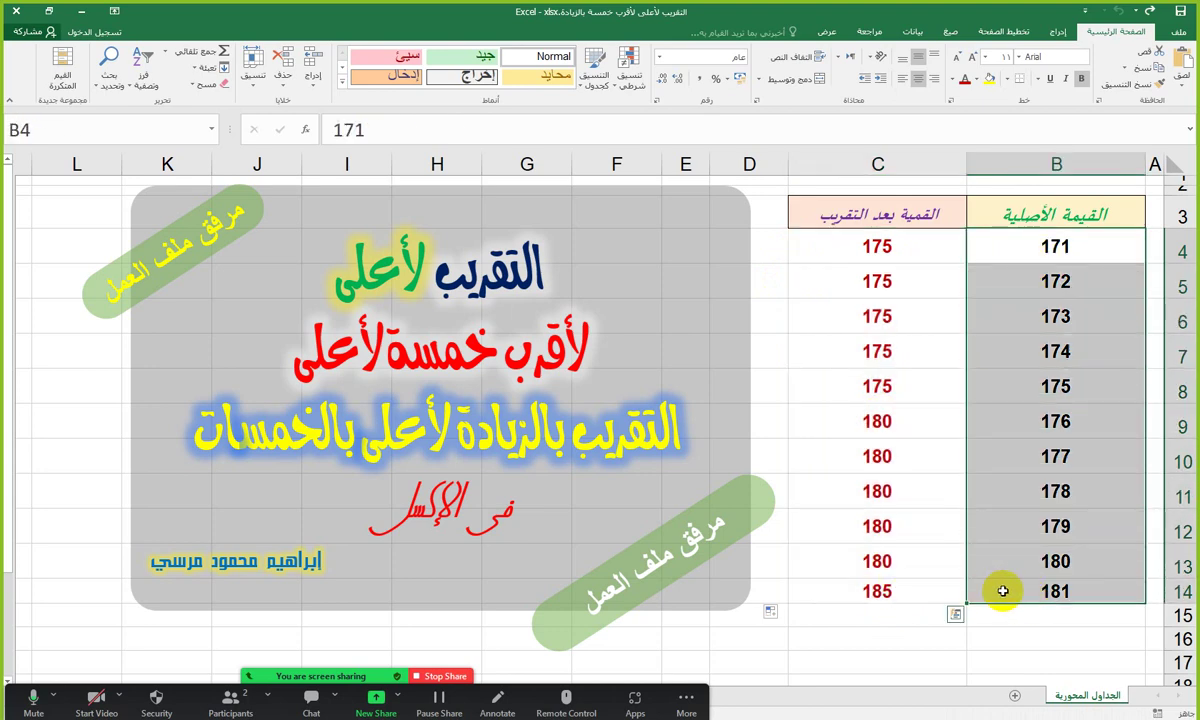
left_click(1031, 664)
left_click_drag(1031, 664, 1035, 615)
left_click_drag(828, 663, 828, 613)
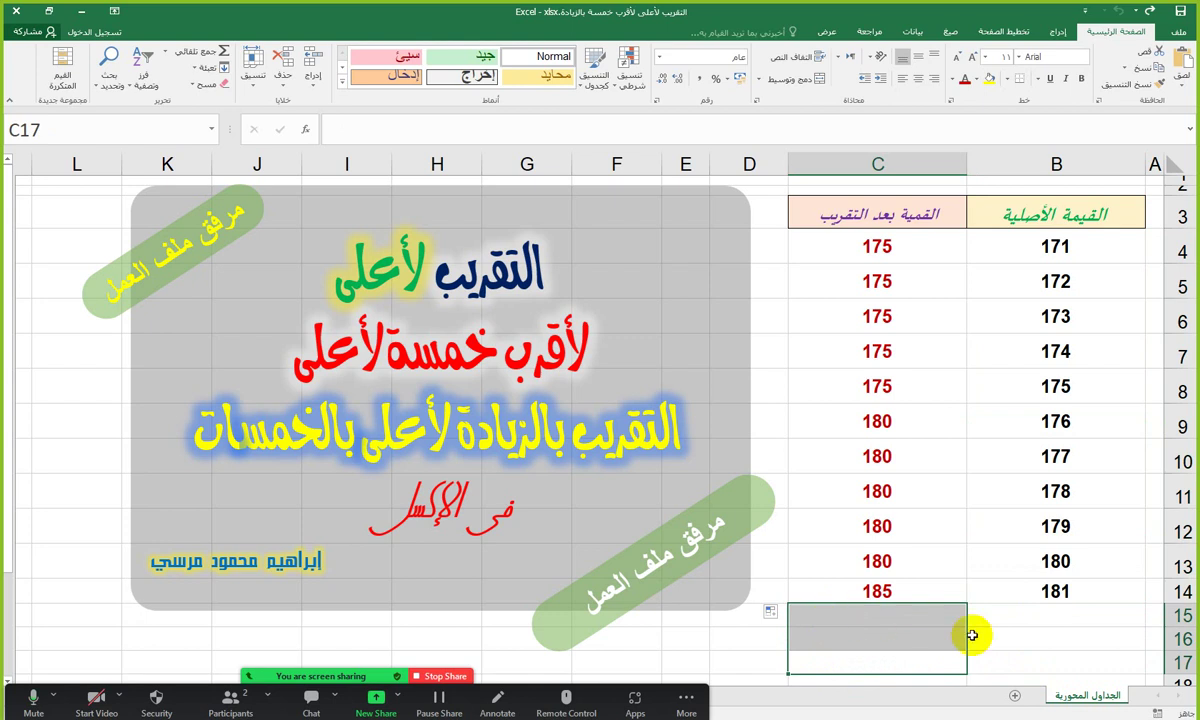
left_click(1031, 248)
left_click_drag(1031, 248, 1031, 588)
left_click_drag(843, 258, 846, 585)
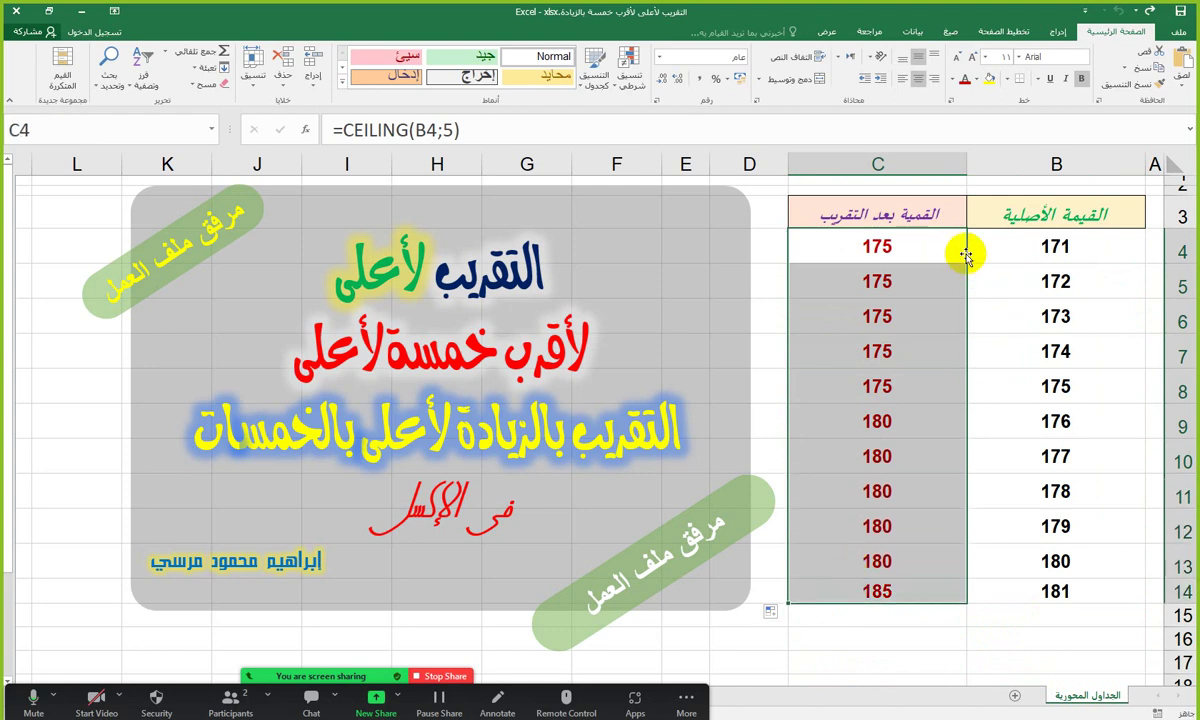
Compare individual rows between row 4 and row 14, checking each original value in column B against its CEILING result in column C
left_click_drag(1125, 246, 921, 246)
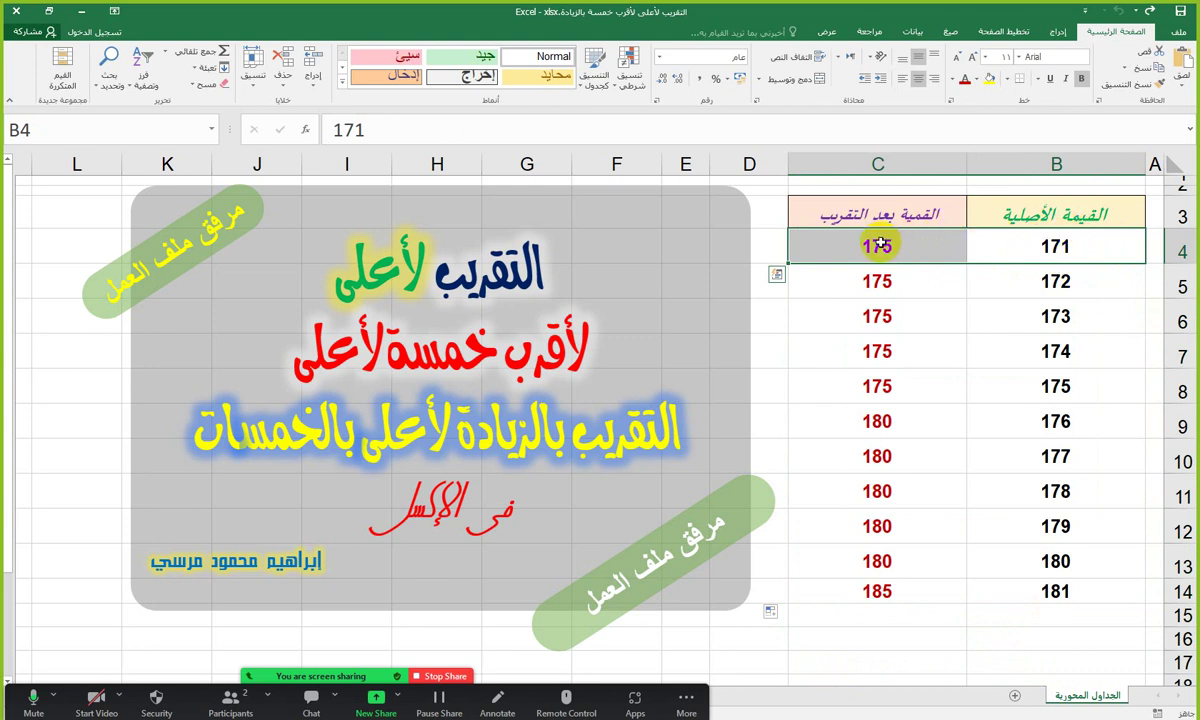
left_click_drag(999, 281, 919, 301)
left_click_drag(1026, 316, 871, 316)
left_click_drag(1079, 346, 849, 343)
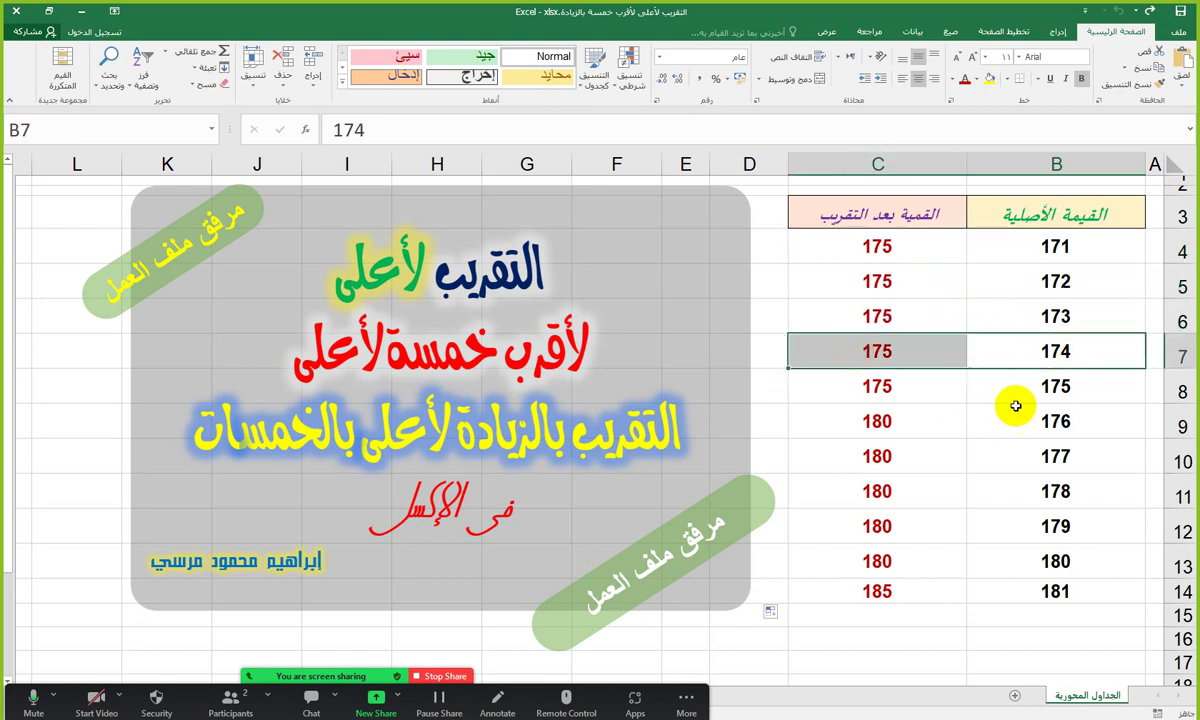
left_click_drag(1029, 388, 911, 379)
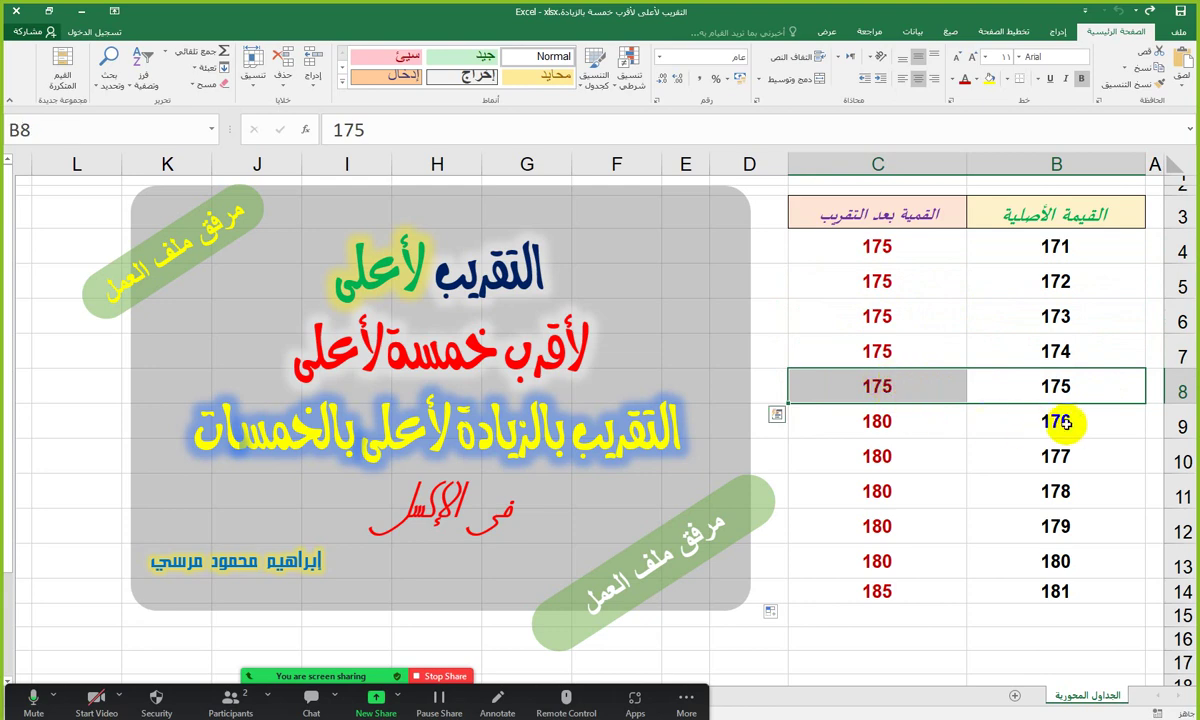
left_click(1107, 419)
left_click_drag(1058, 421, 836, 421)
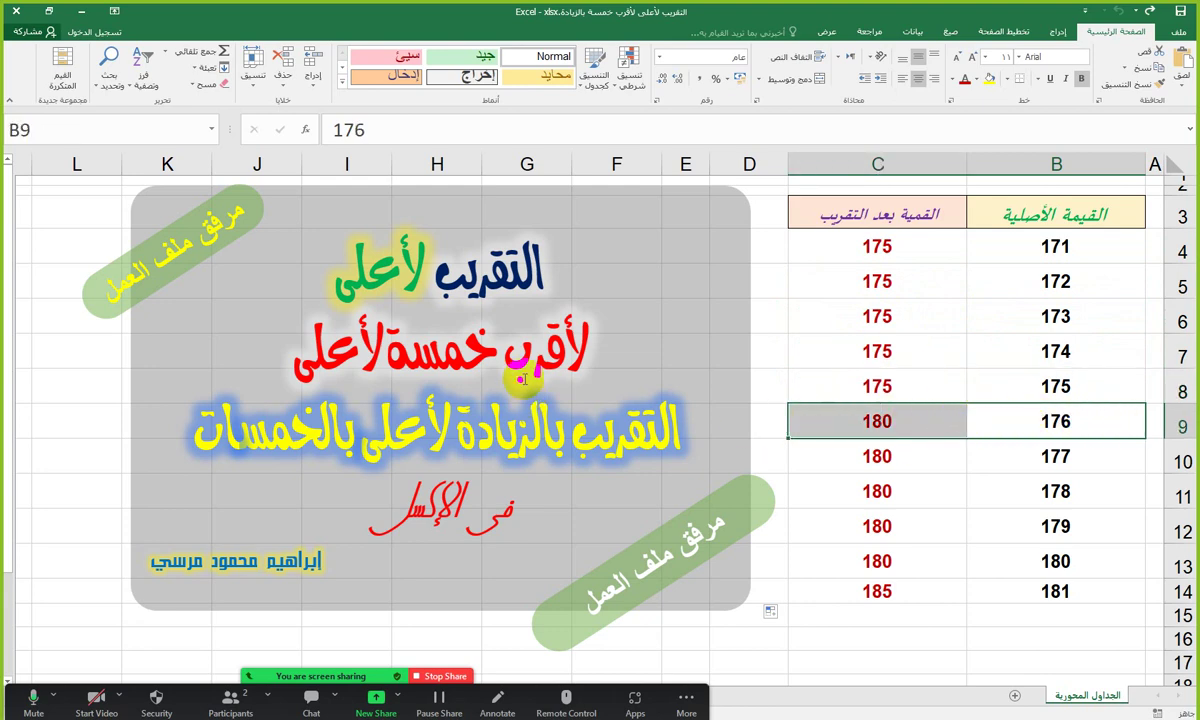
left_click(477, 334)
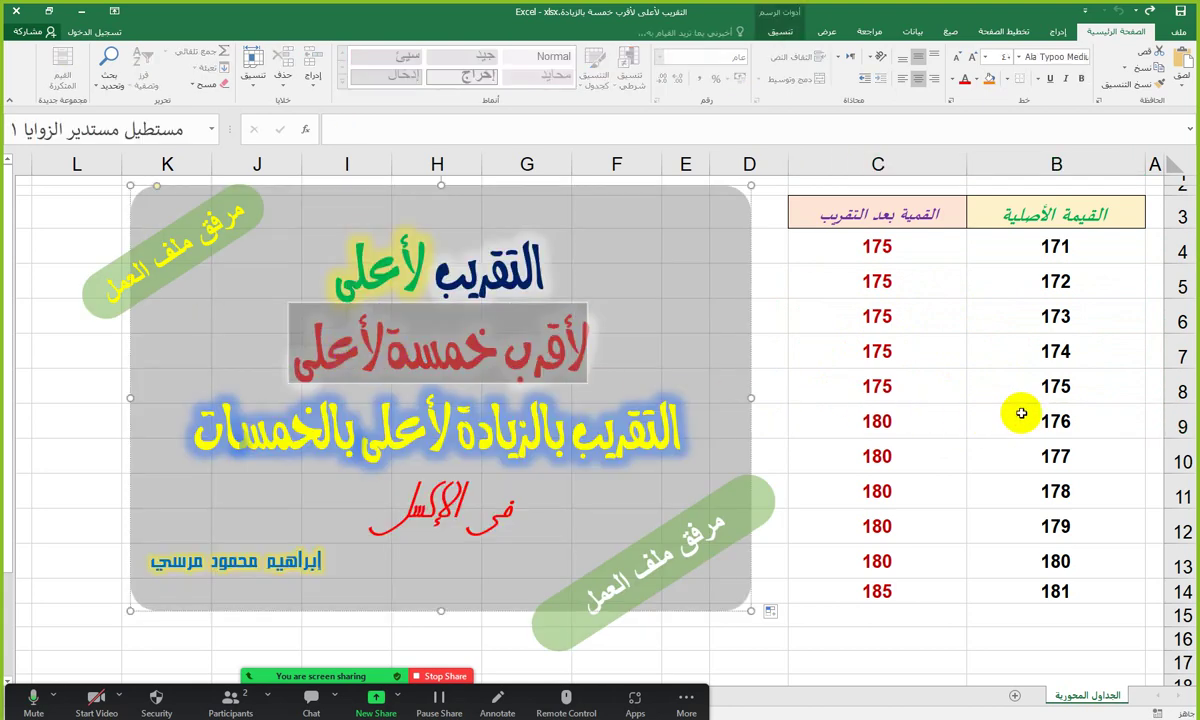
left_click(997, 382)
left_click_drag(998, 416, 866, 421)
left_click_drag(1018, 458, 850, 455)
left_click_drag(1094, 568, 860, 561)
left_click(1096, 598)
left_click_drag(1096, 598, 875, 596)
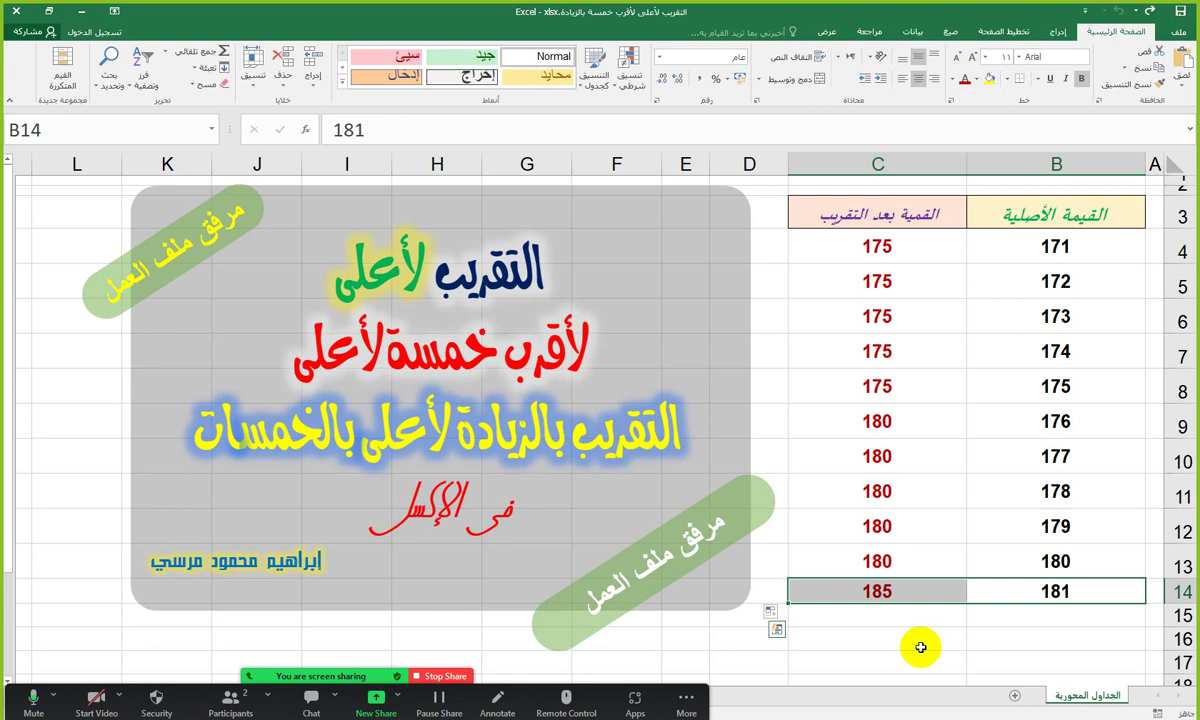
left_click(920, 647)
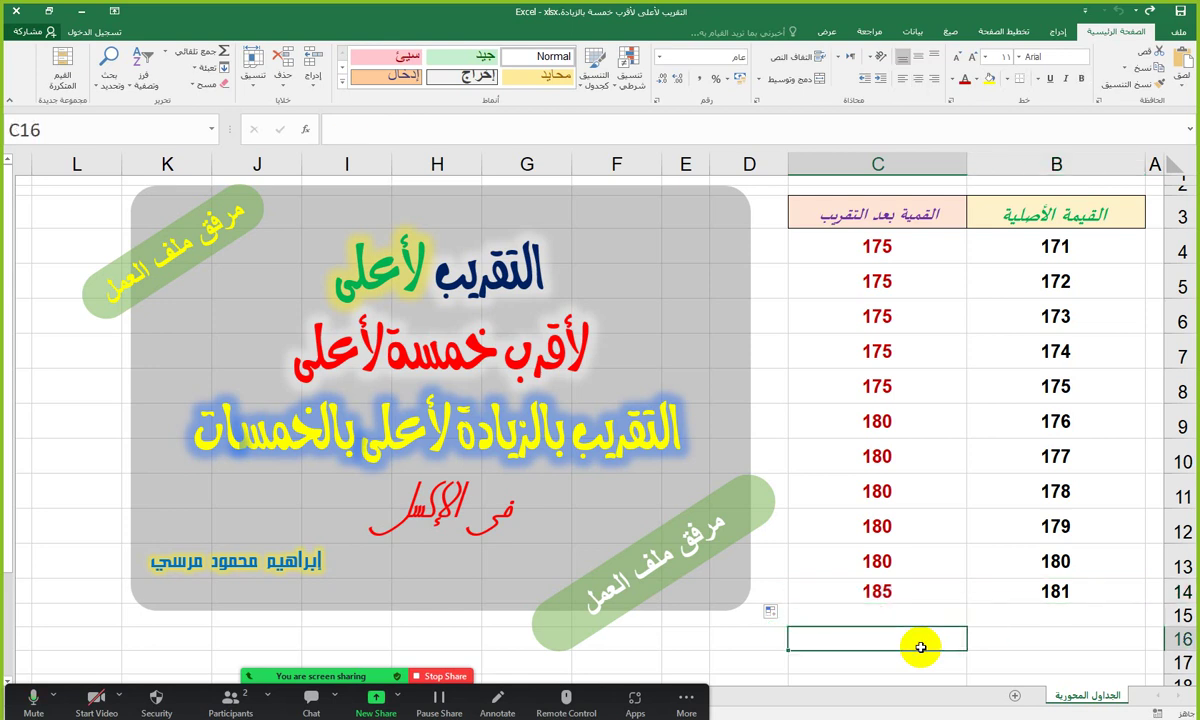